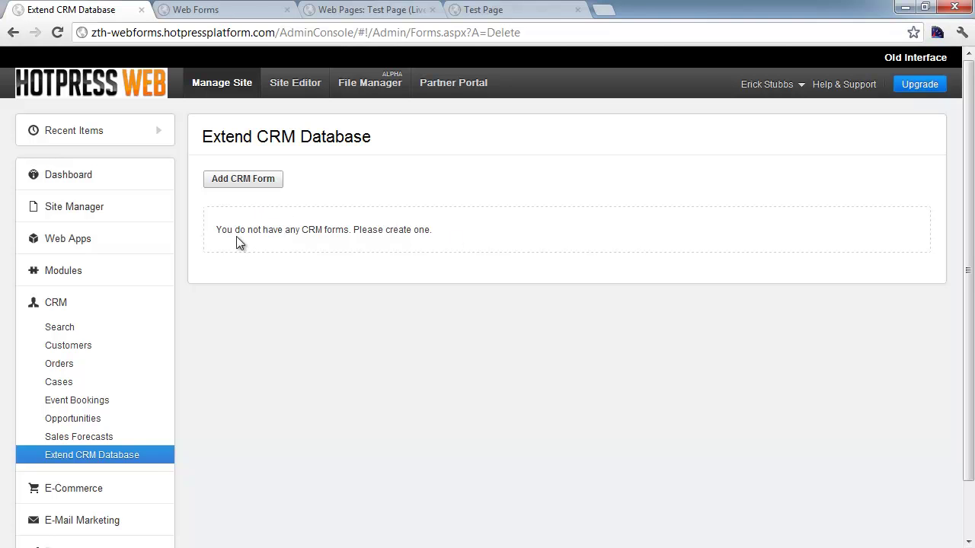
Step: Create a new CRM form named 'Test CRM Information' and continue to its Form Fields step
left_click(244, 187)
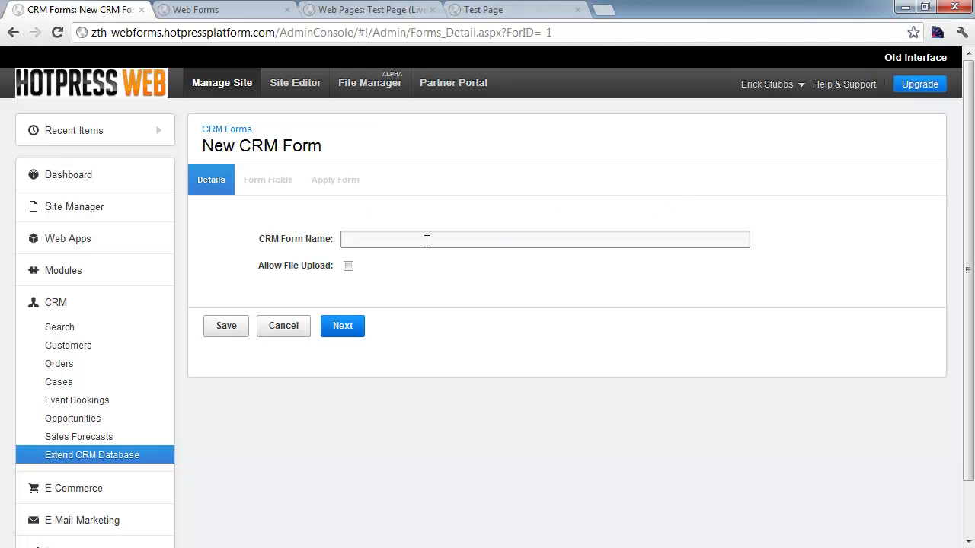
left_click(427, 241)
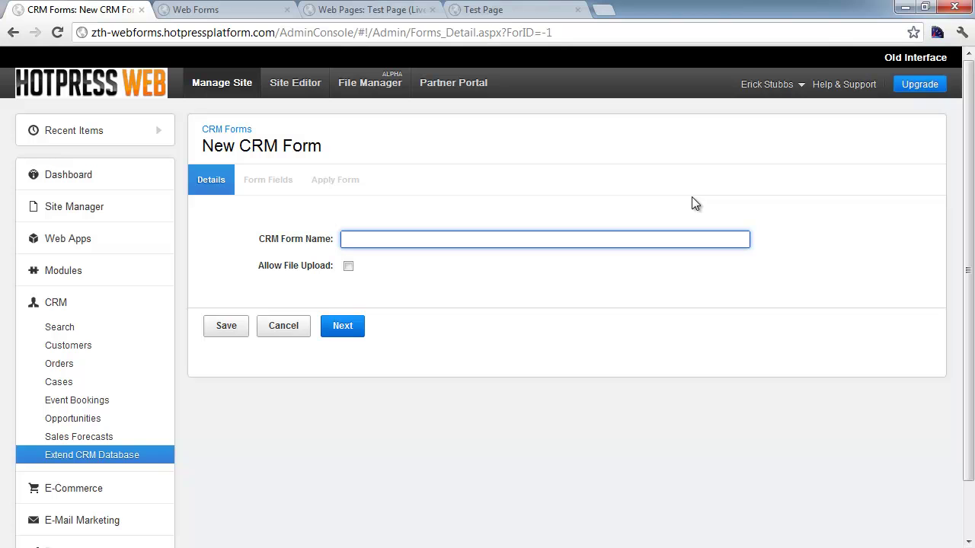
type("Test CRM Inform")
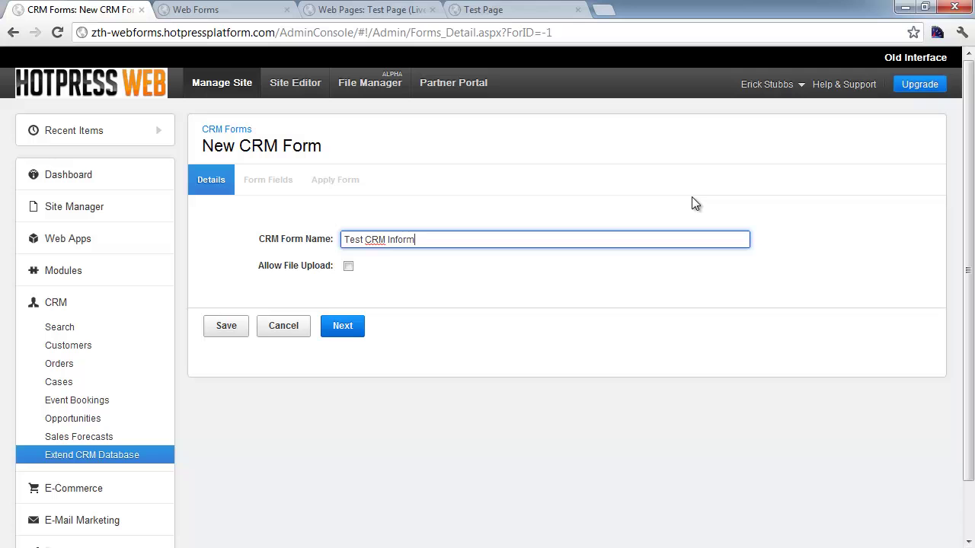
type("ation")
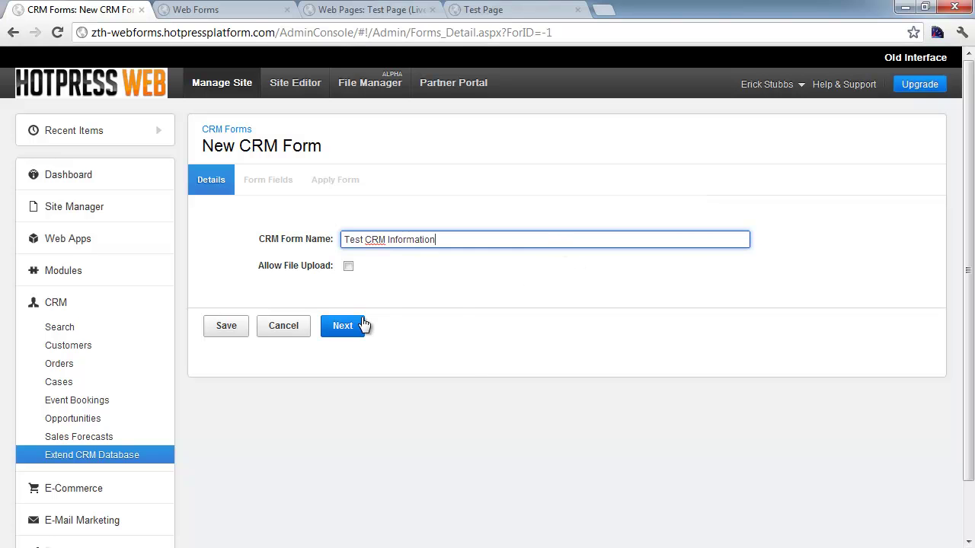
left_click(364, 325)
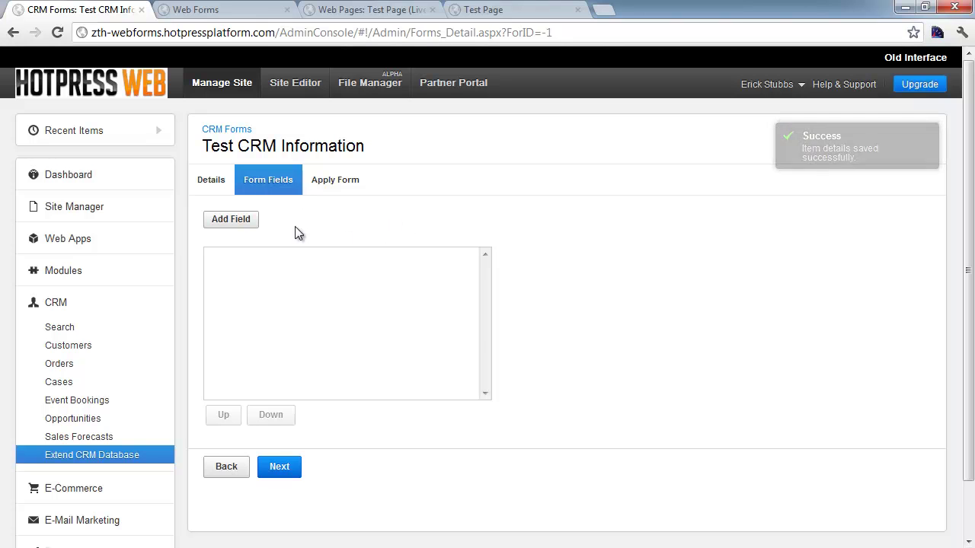
Step: Add 'Custom Field 1' as a mandatory Text (String) field and save it
left_click(232, 221)
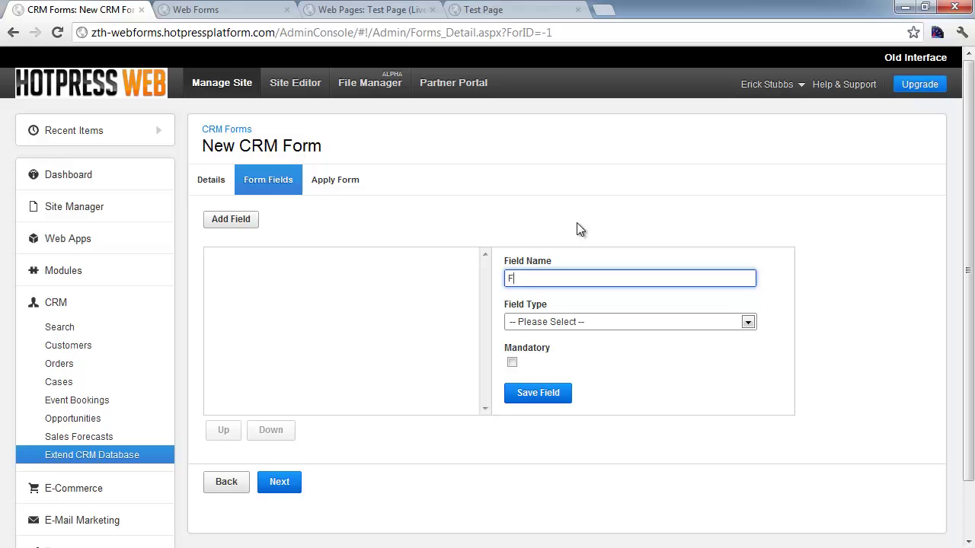
type("Custom")
type(" Fiel")
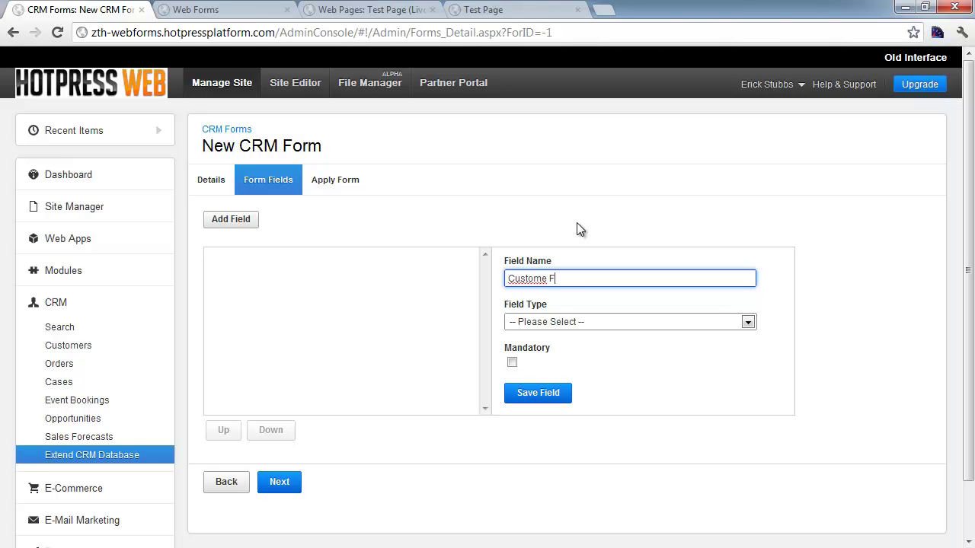
type("d 1")
left_click(612, 323)
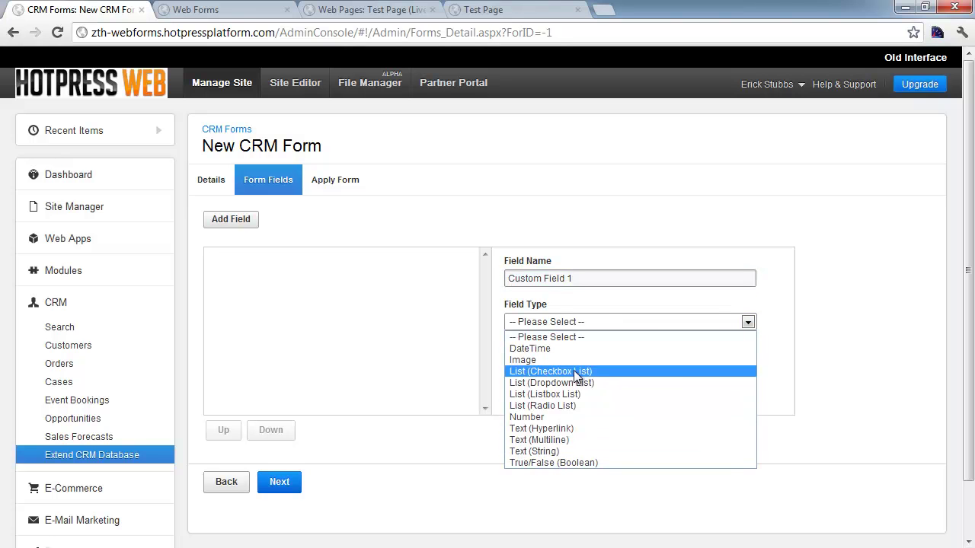
left_click(557, 452)
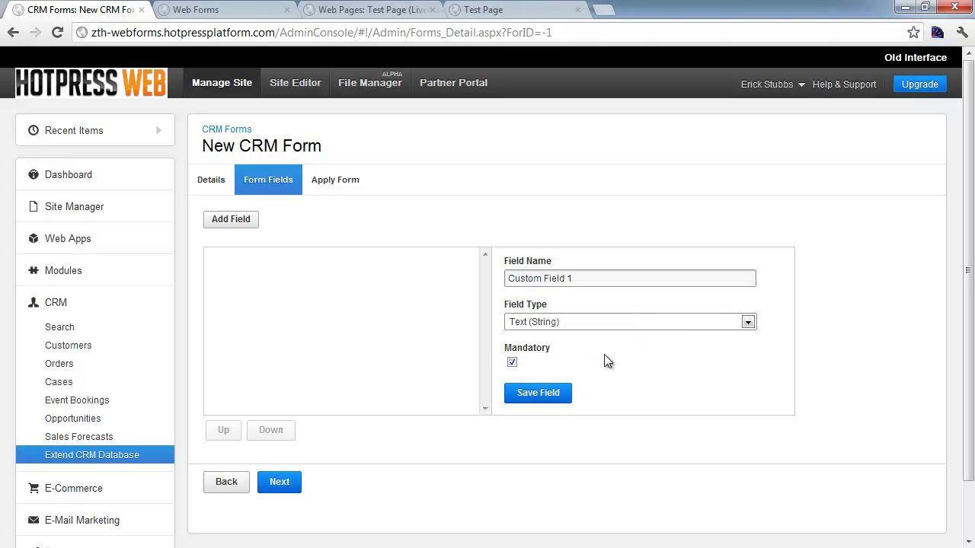
left_click(547, 394)
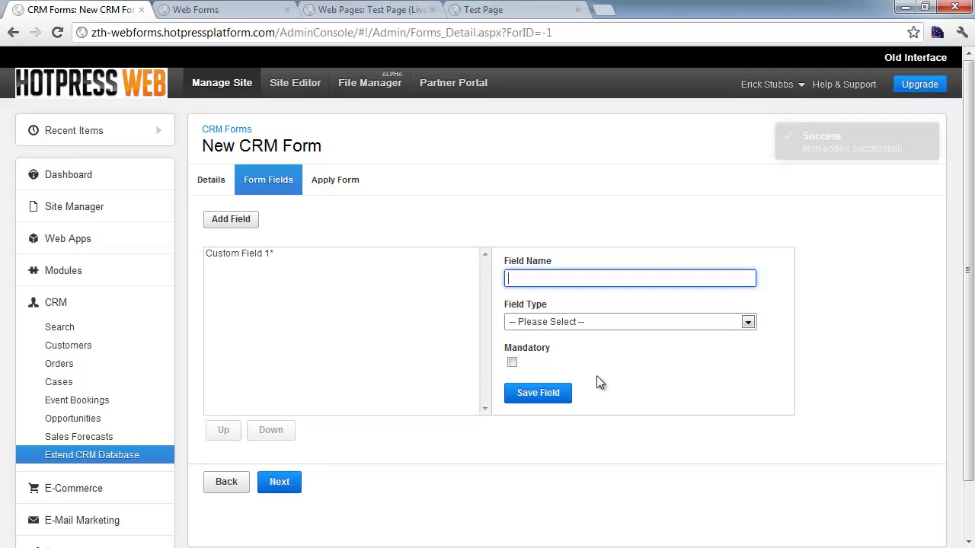
left_click(272, 254)
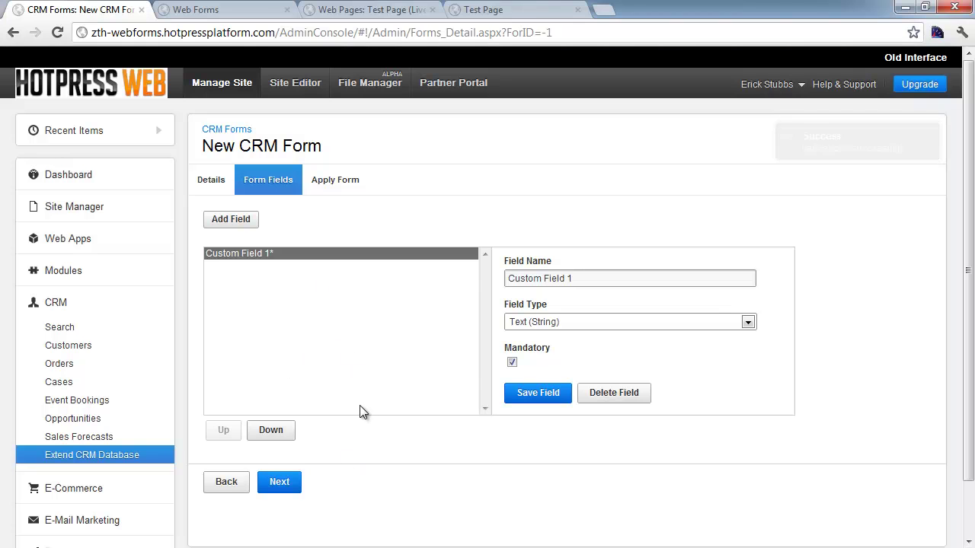
Step: Add 'Custom Field 2' as a List (Dropdown List) field with items Item 1, Item2, Item3
left_click(233, 220)
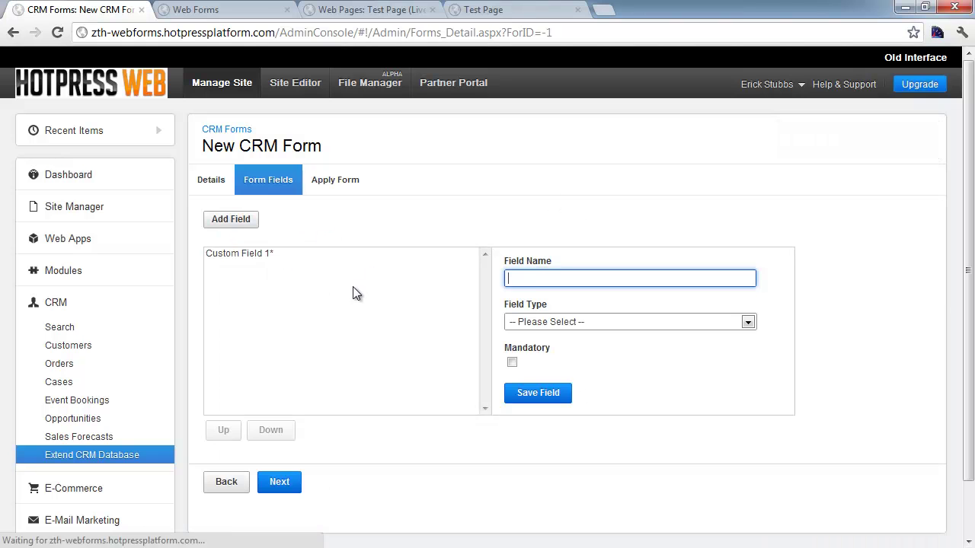
left_click(533, 279)
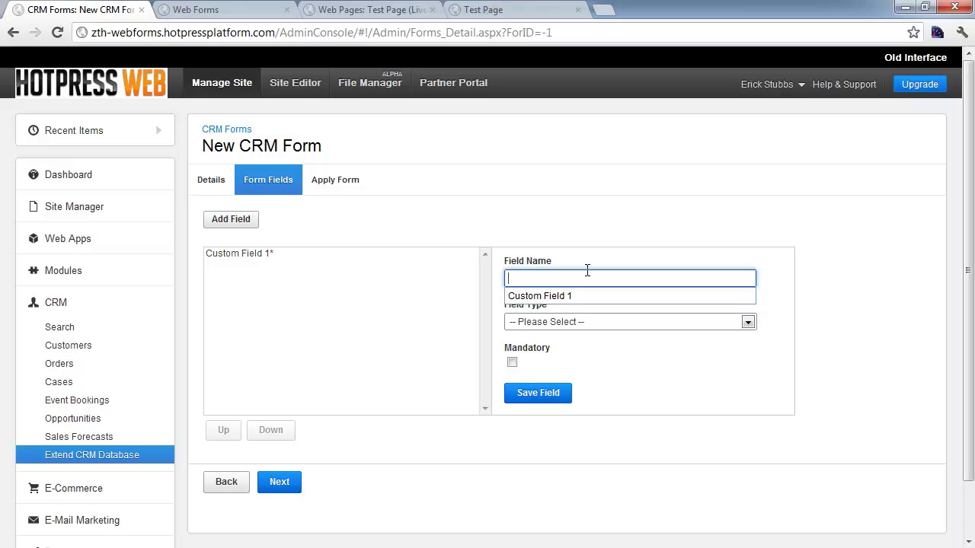
type("Custome")
key("BackSpace")
key("BackSpace")
type("Field 2")
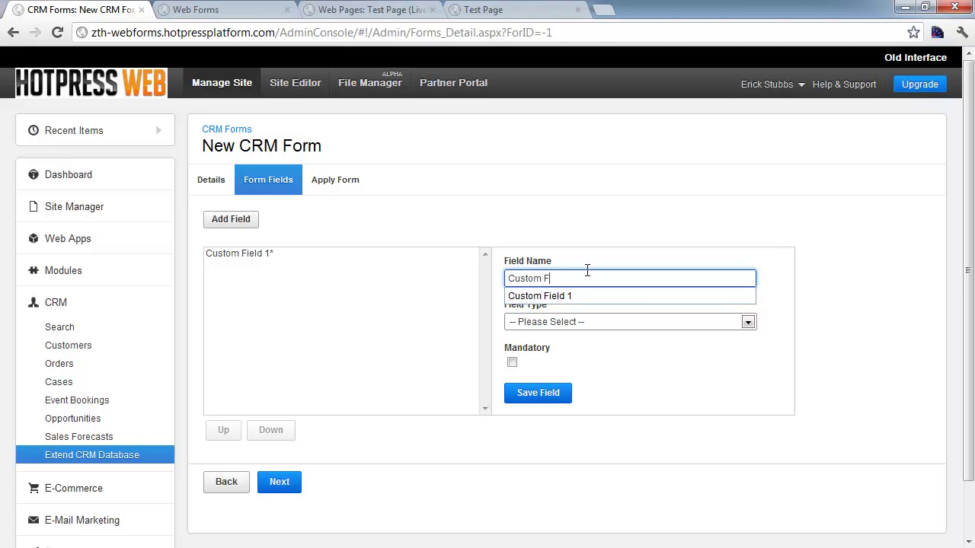
left_click(634, 323)
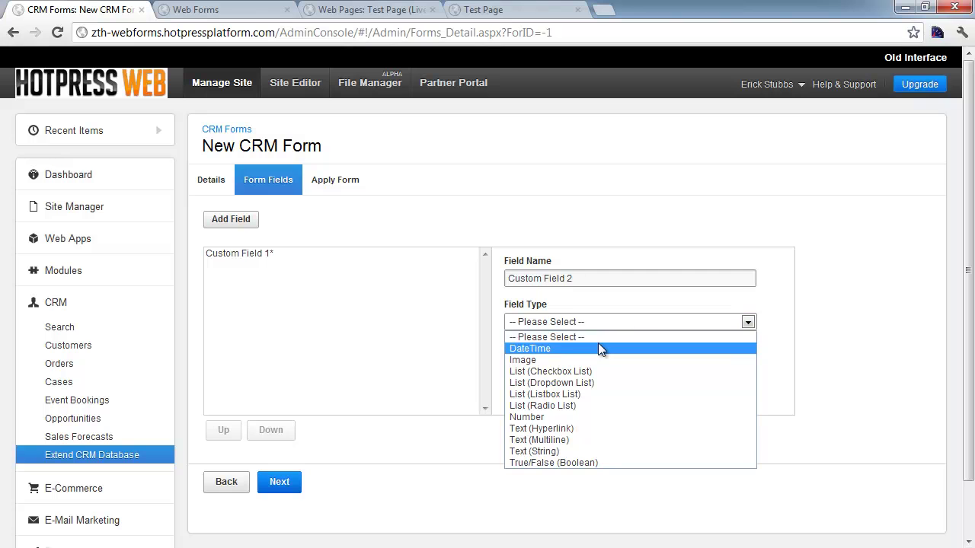
left_click(563, 384)
left_click(535, 367)
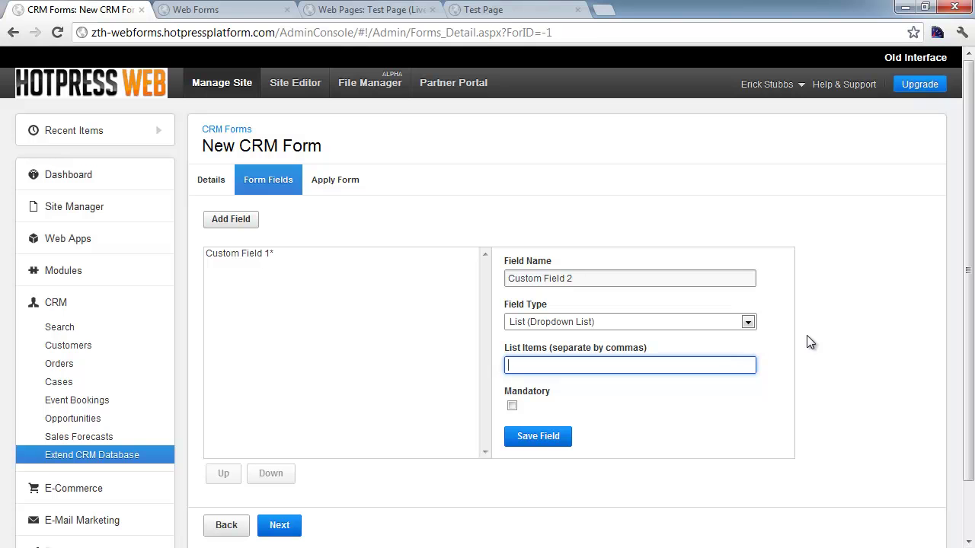
type("Item 1,")
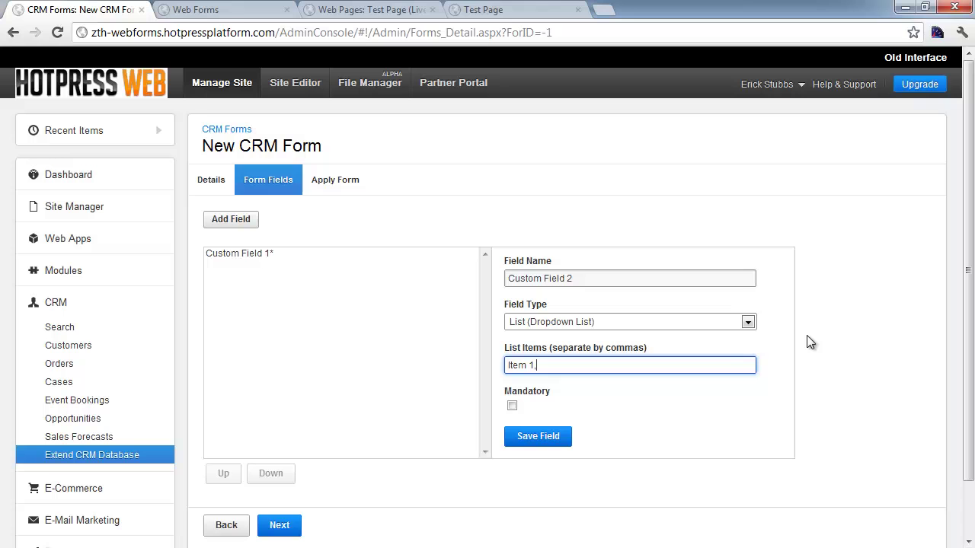
type("Item2,")
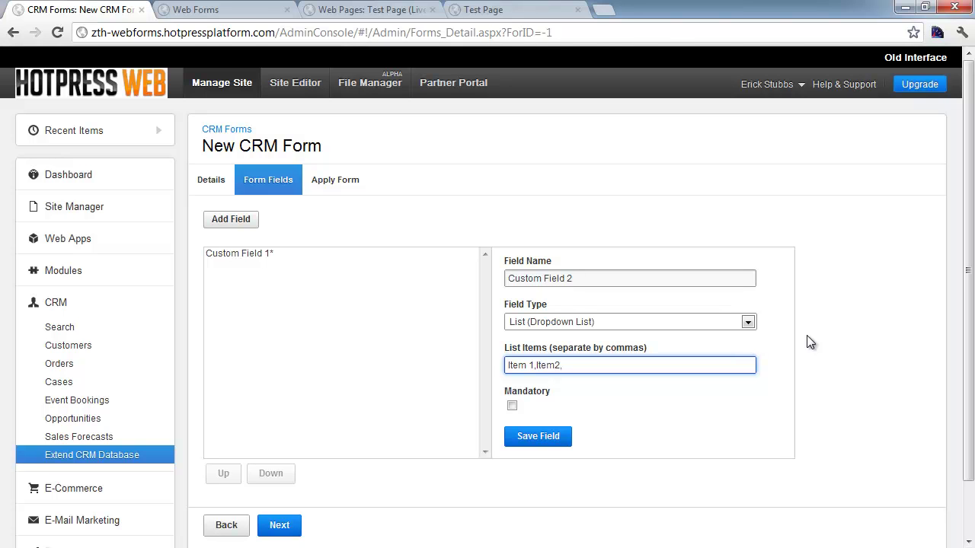
type("Item3")
left_click(562, 438)
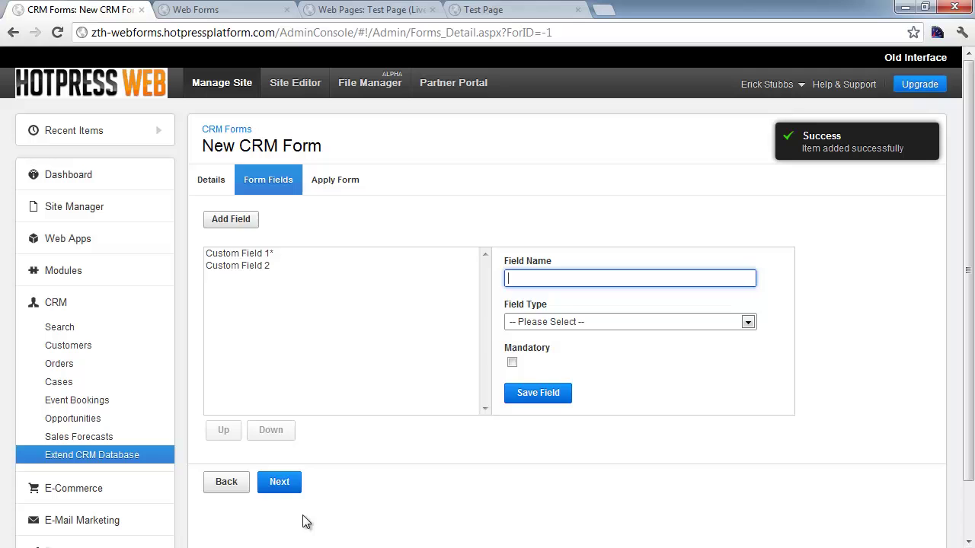
Step: Apply the Test CRM Information form to Contacts and save it
left_click(288, 486)
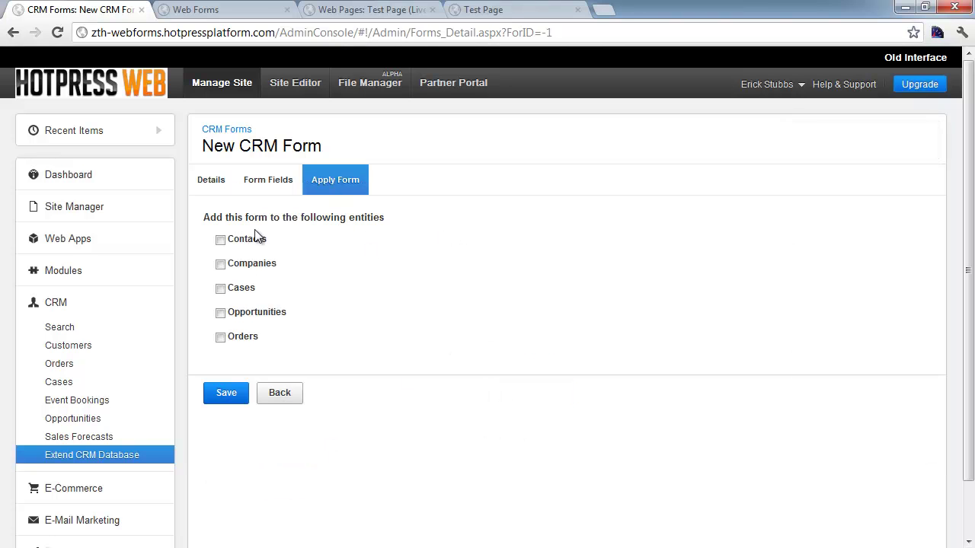
left_click(220, 240)
left_click(223, 242)
left_click(221, 240)
left_click(226, 396)
Step: Open Test Web Form and delete its newsletter Subscribe field
left_click(243, 13)
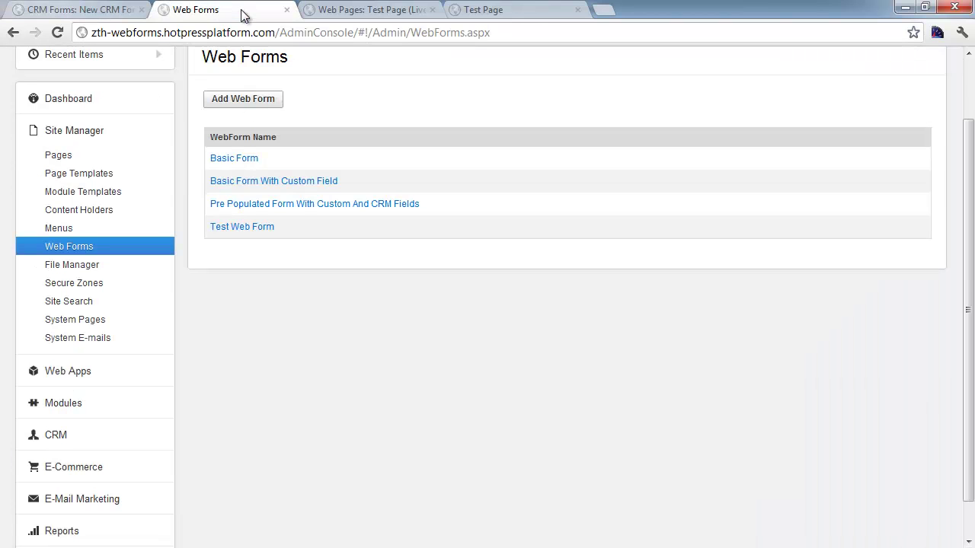
scroll(342, 280, "up", 1)
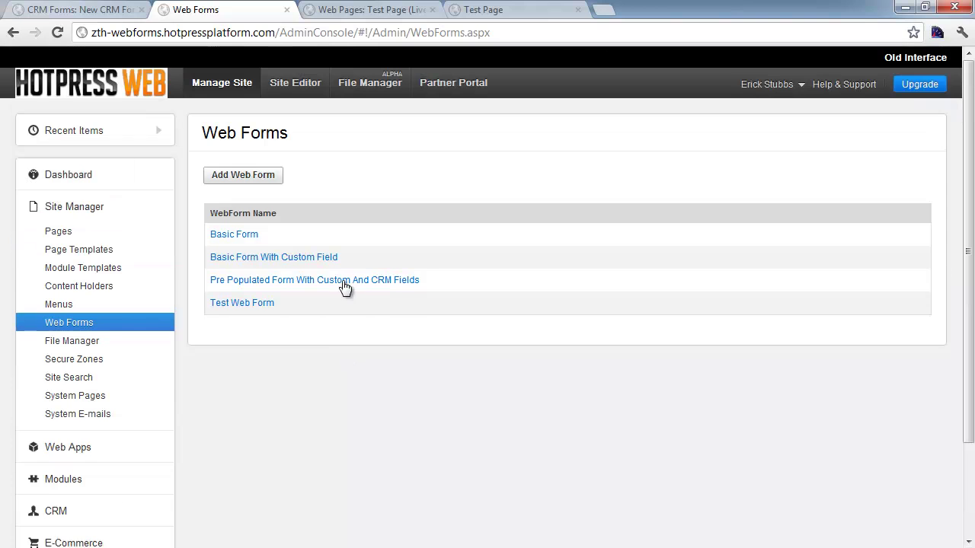
left_click(259, 308)
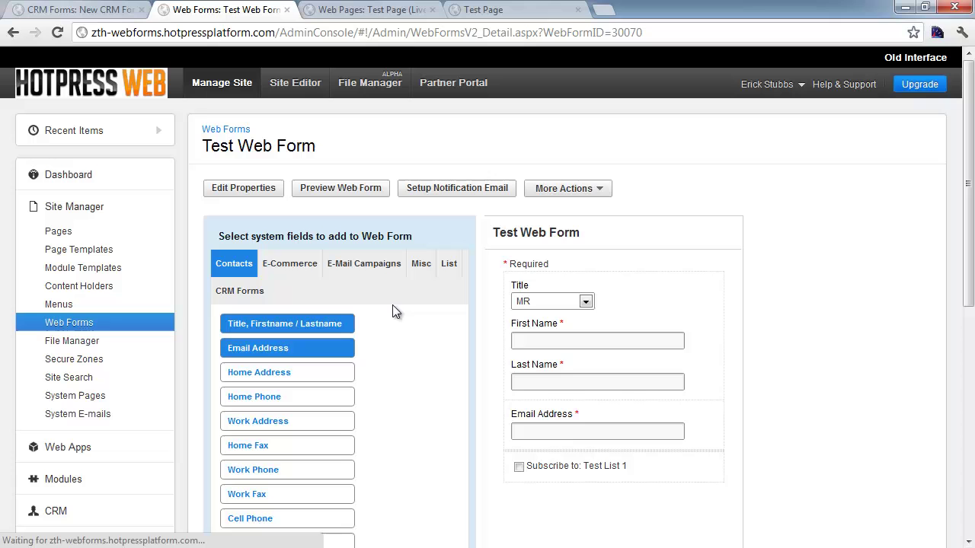
scroll(761, 312, "down", 1)
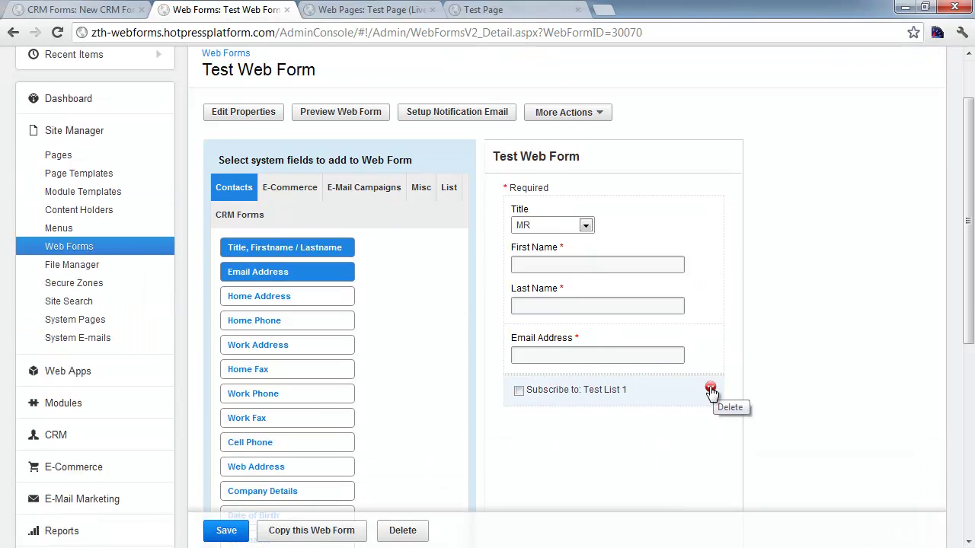
left_click(710, 388)
left_click(505, 298)
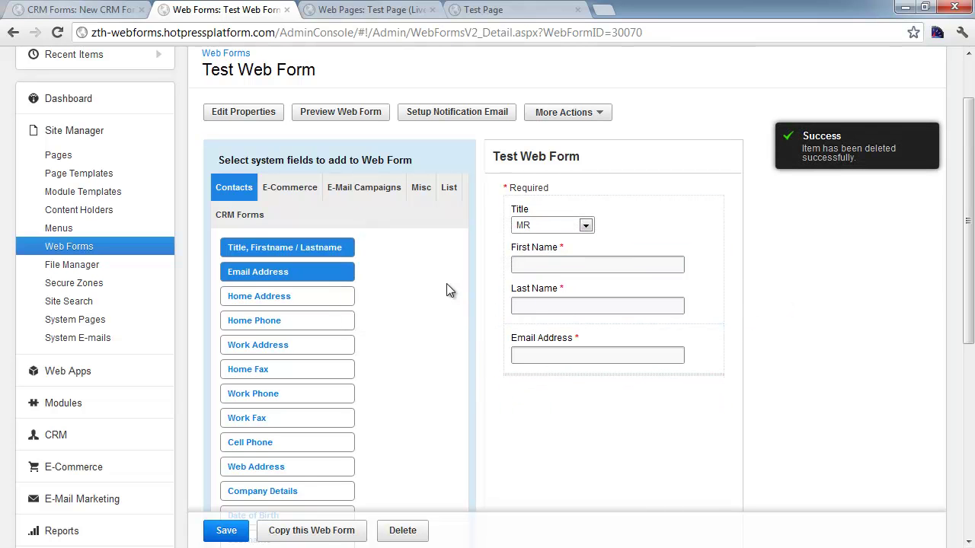
Step: Add the Test CRM Information fields from the CRM Forms tab and save the web form
left_click(245, 216)
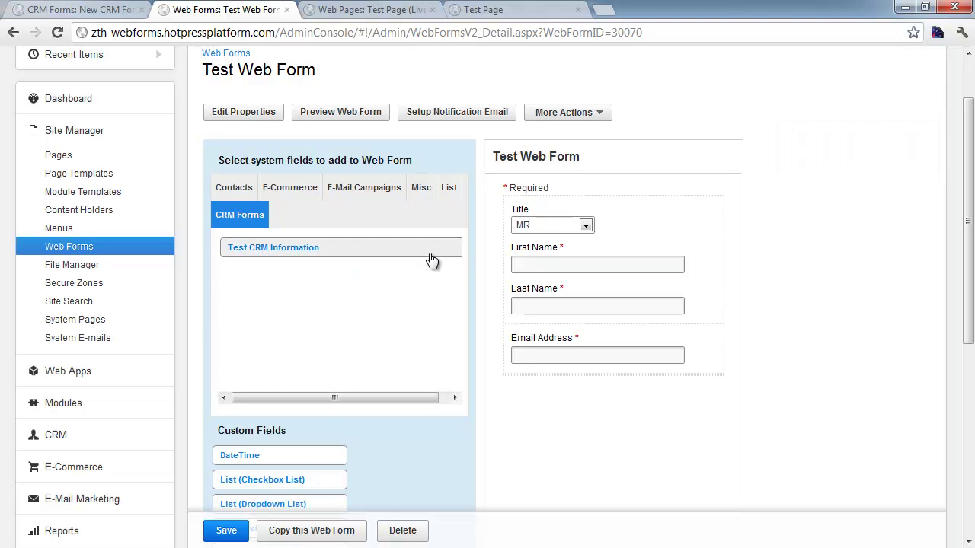
mouse_move(320, 397)
left_mouse_down()
mouse_move(372, 400)
mouse_move(306, 388)
left_mouse_up()
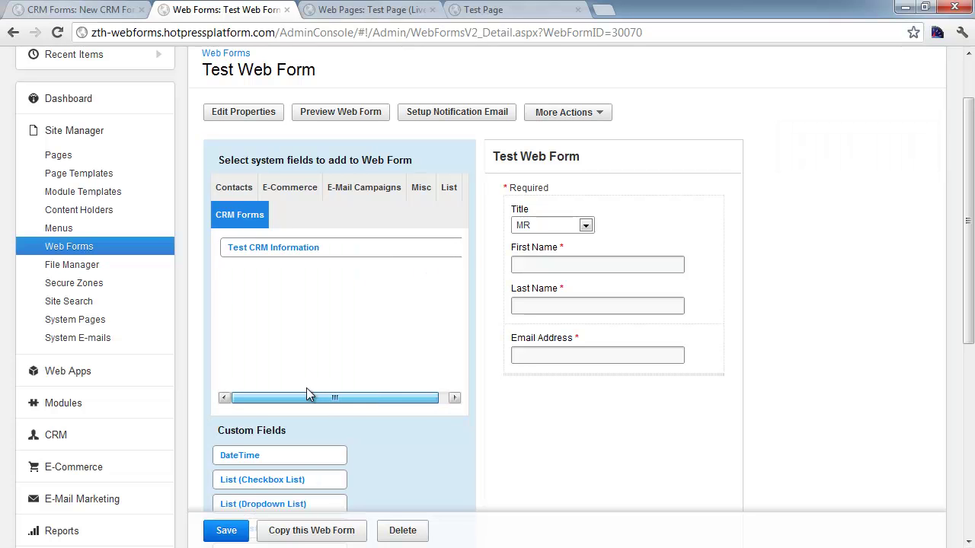
left_click(245, 255)
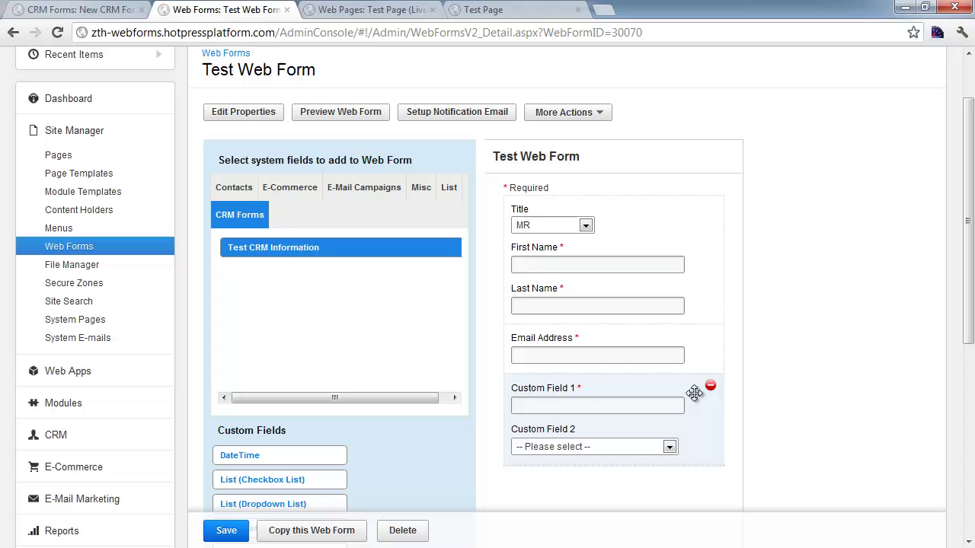
scroll(750, 396, "down", 1)
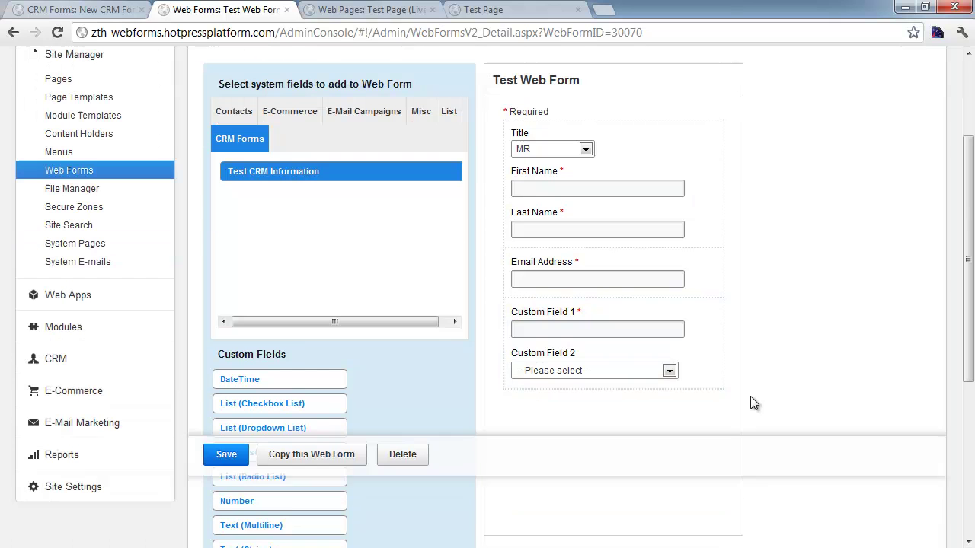
left_click(226, 530)
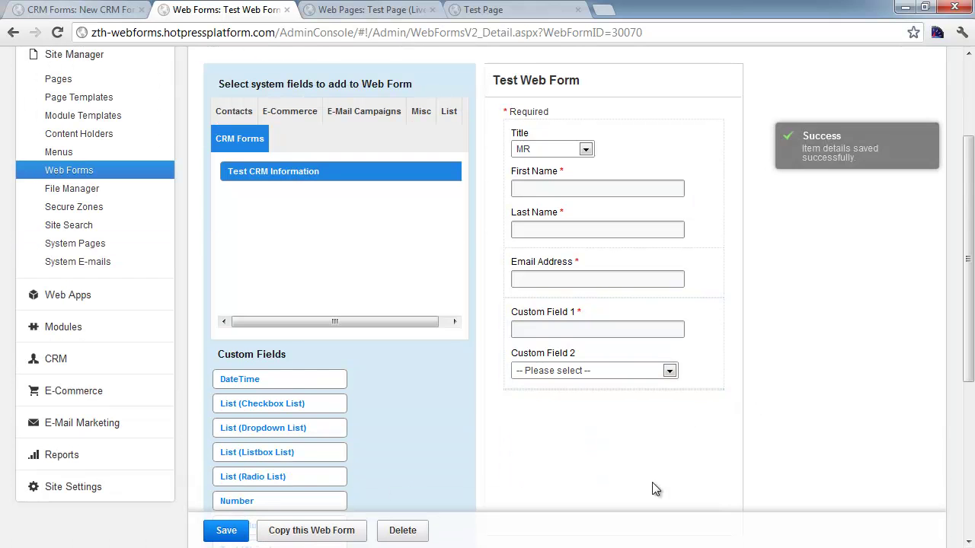
Step: Check the web form module tag in the Test Page editor, then reload the live Test Page
left_click(364, 9)
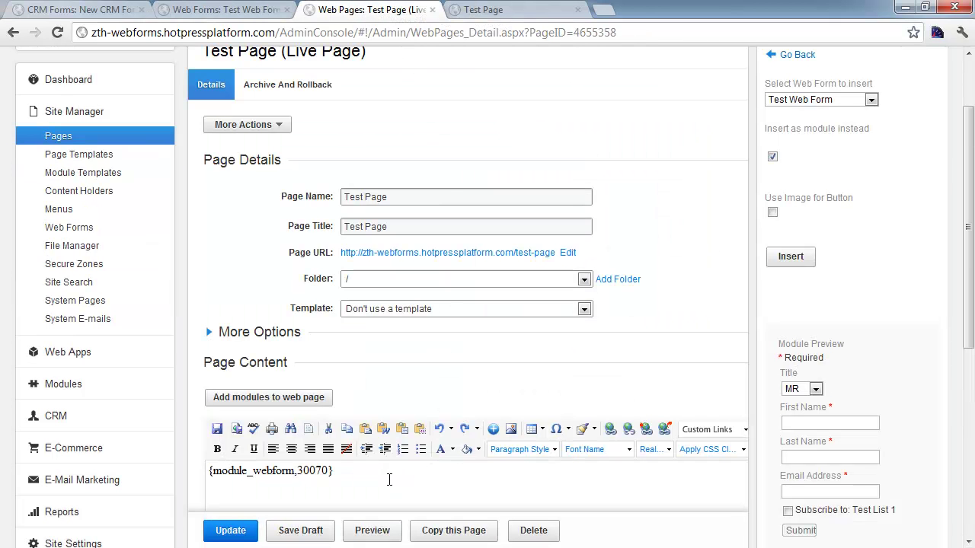
left_click(389, 479)
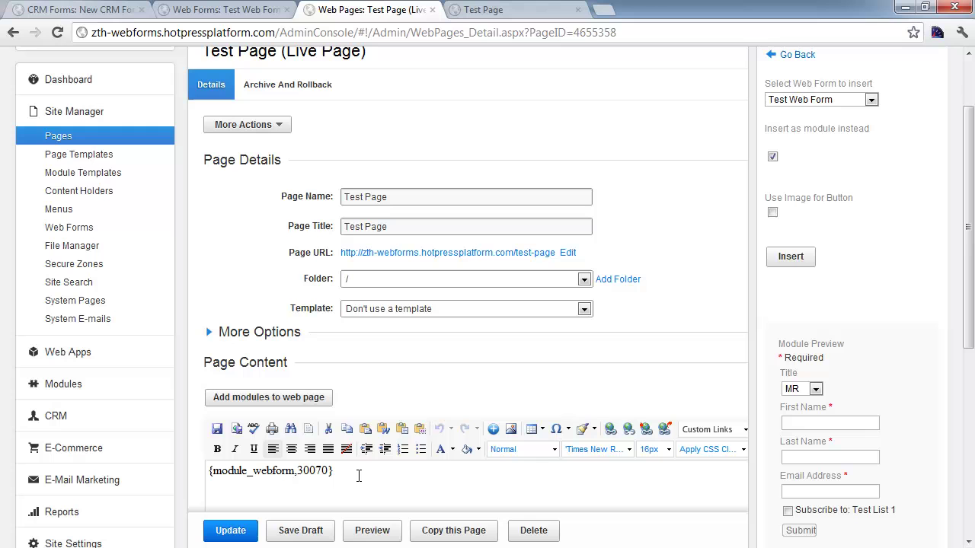
left_click_drag(339, 474, 212, 474)
left_click(362, 484)
left_click(524, 11)
left_click(397, 40)
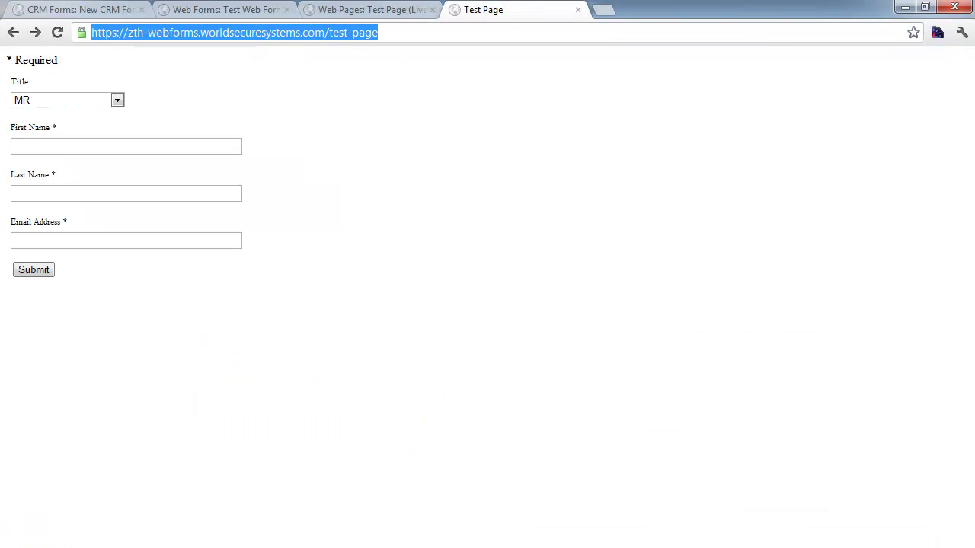
key("Return")
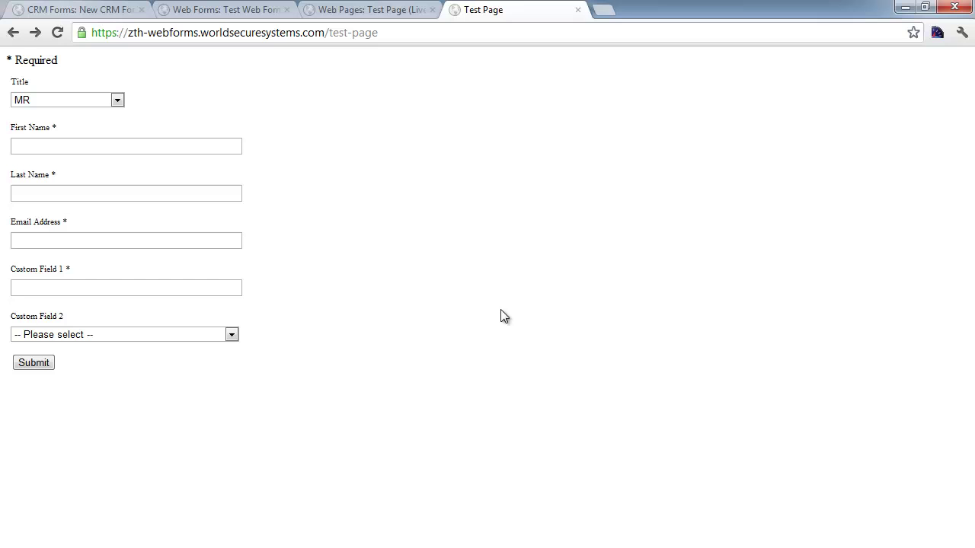
Step: Try Custom Field 1 and the Custom Field 2 dropdown, then submit empty to confirm required-field validation
left_click(25, 289)
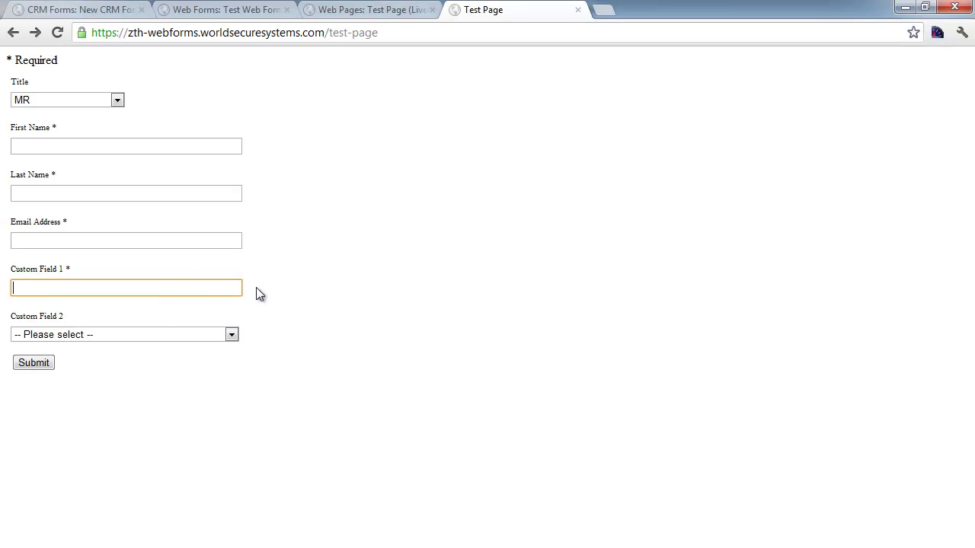
left_click(204, 336)
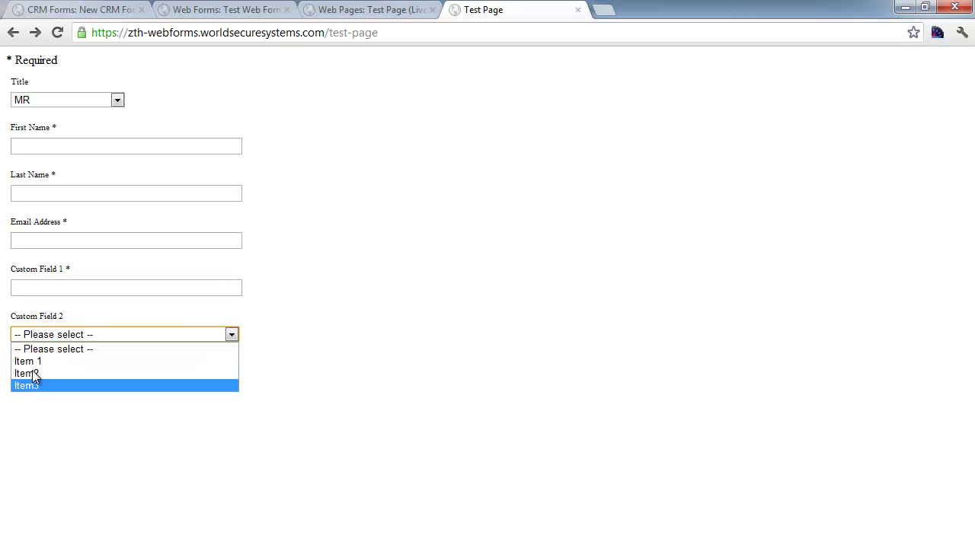
left_click(464, 287)
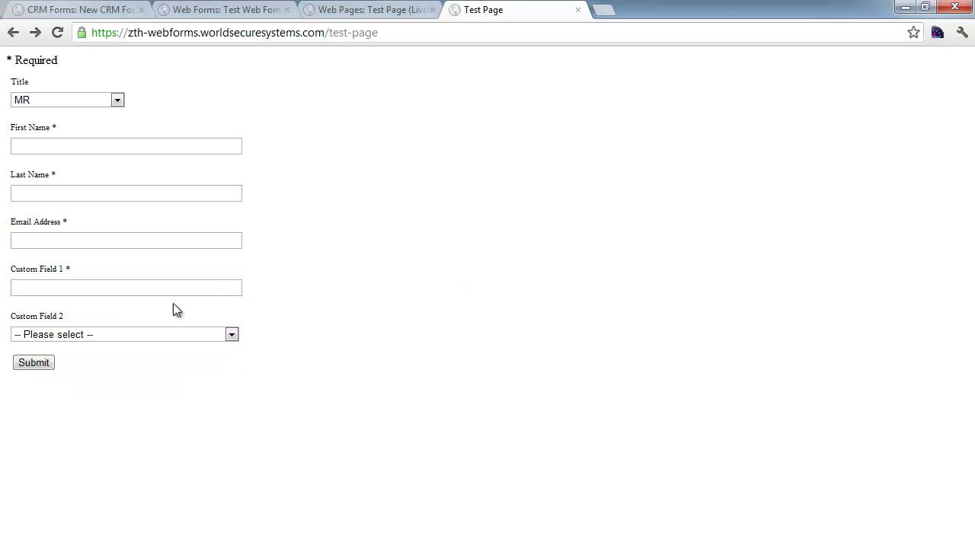
left_click(140, 291)
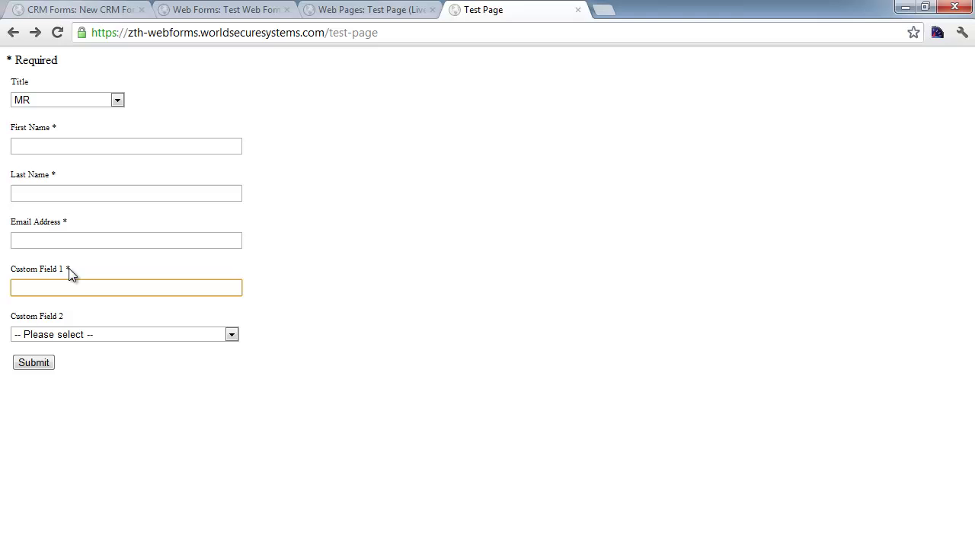
left_click(33, 363)
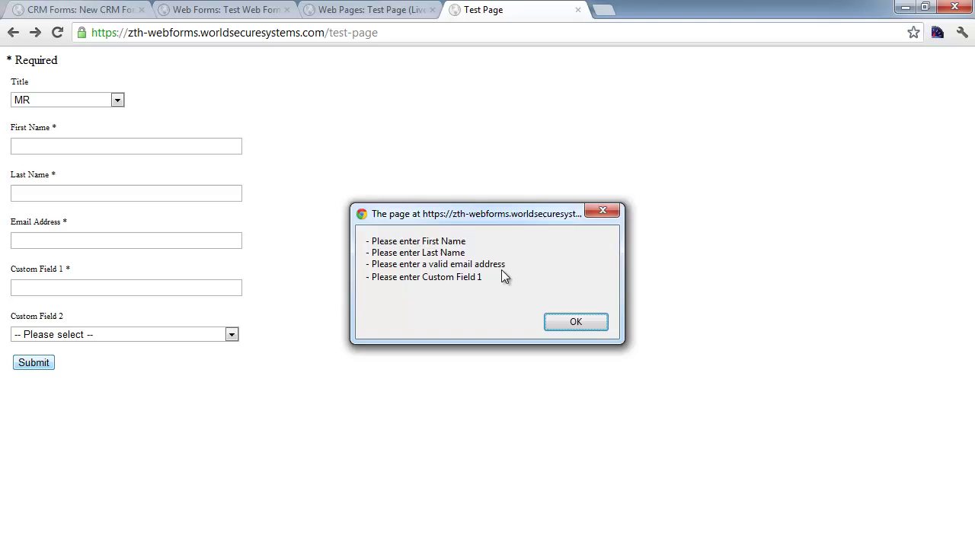
left_click(569, 324)
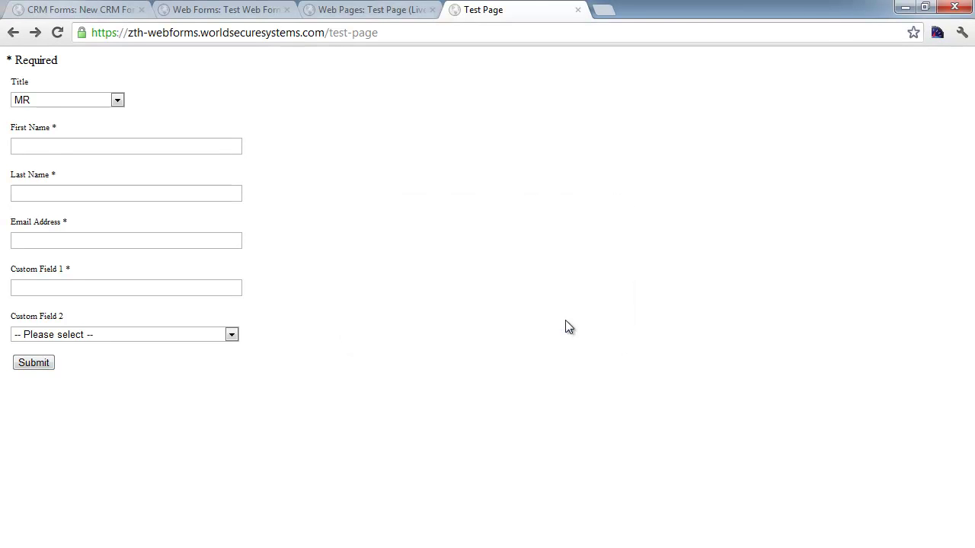
Step: Submit the form with contact details, Custom Field 1 'Test data 1' and Custom Field 2 'Item3'
left_click(55, 147)
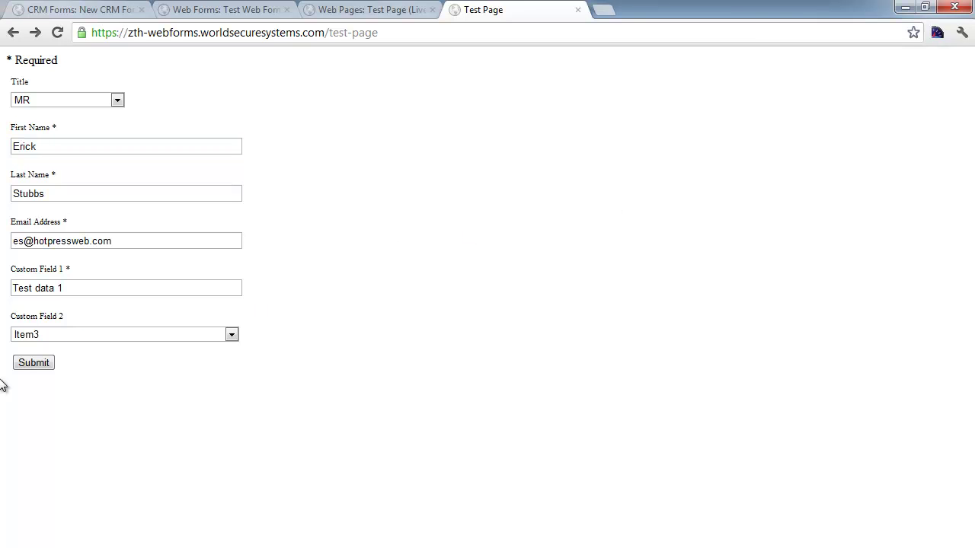
left_click(34, 363)
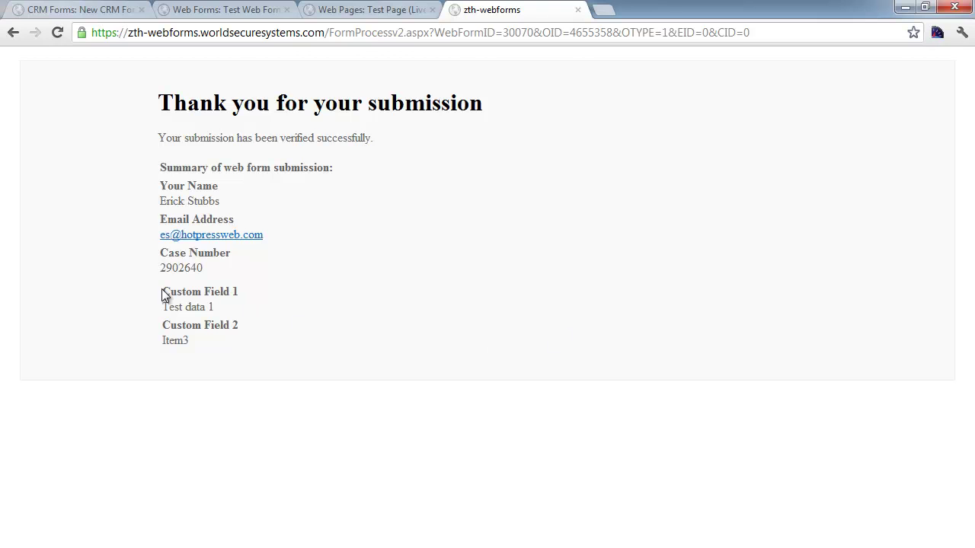
left_click_drag(163, 294, 254, 348)
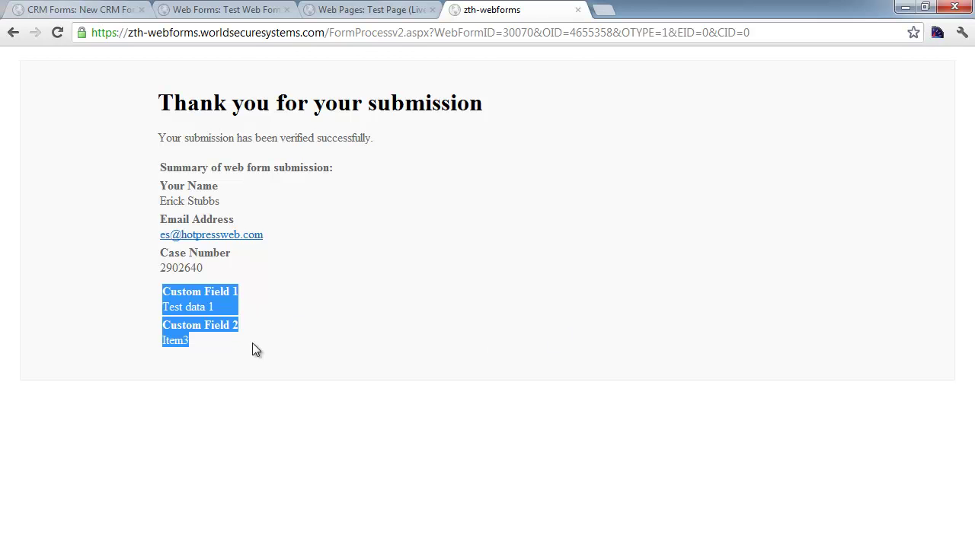
left_click(355, 314)
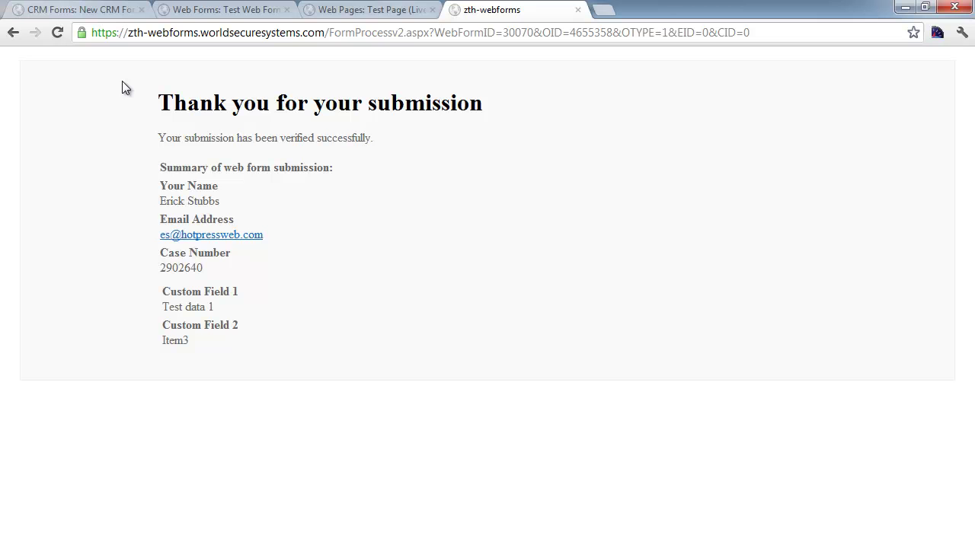
Step: Open the customer's CRM record and check its Test CRM Information values 'Test data 1' and 'Item3'
left_click(112, 9)
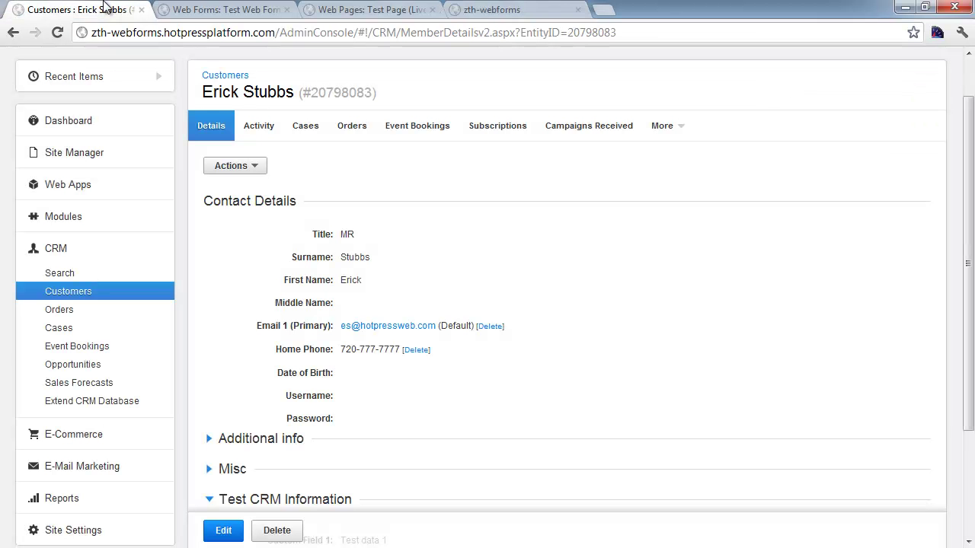
scroll(593, 244, "down", 1)
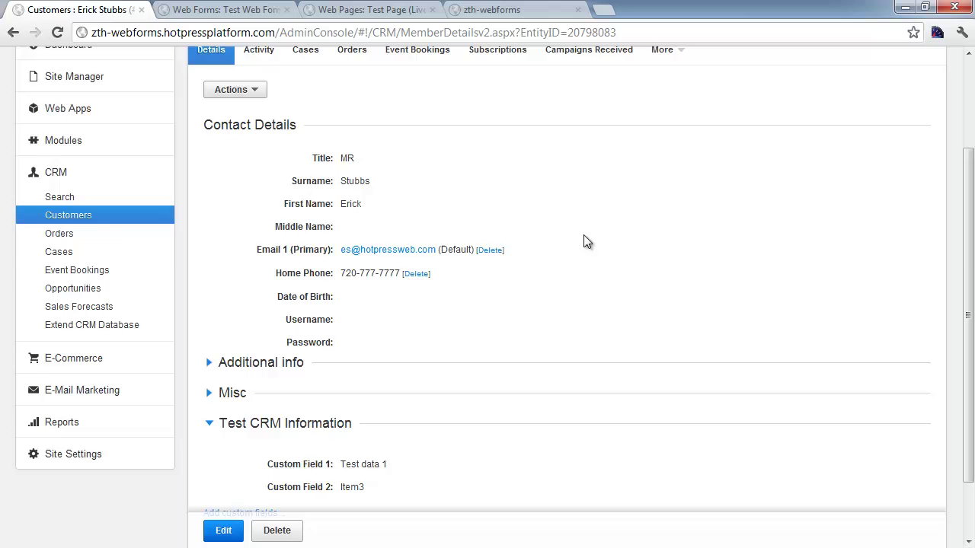
scroll(583, 240, "up", 1)
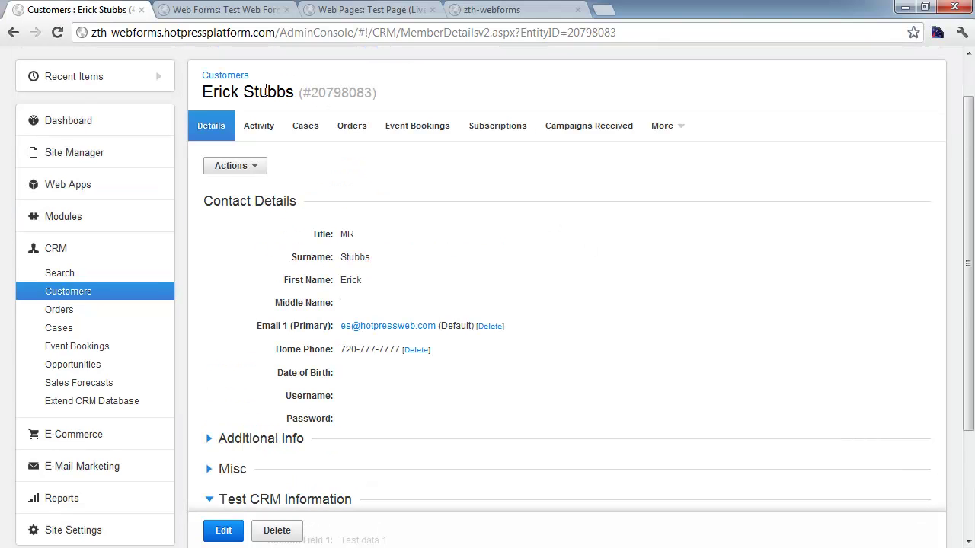
scroll(651, 243, "down", 2)
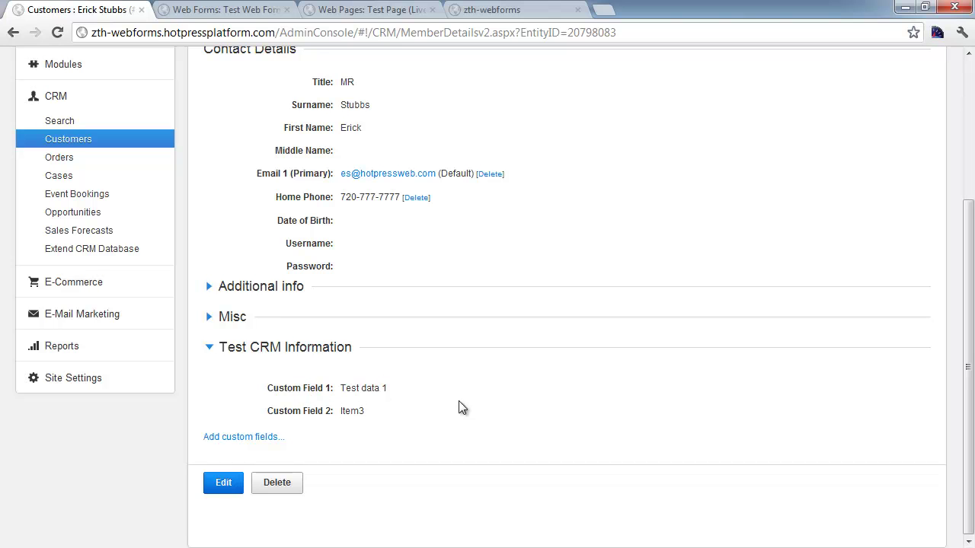
Step: Return to the test form, change Custom Field 1 to 'Test data 2', and resubmit
left_click(529, 9)
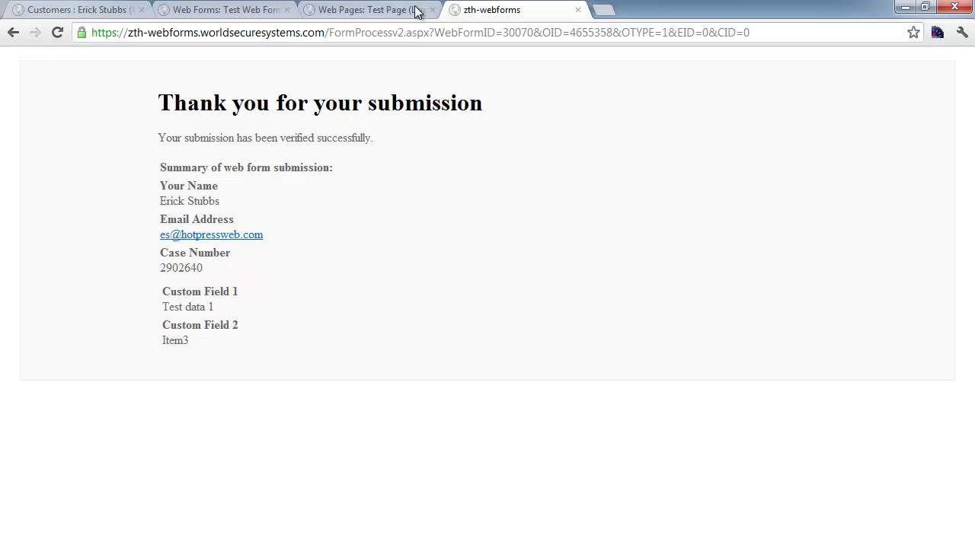
left_click(13, 32)
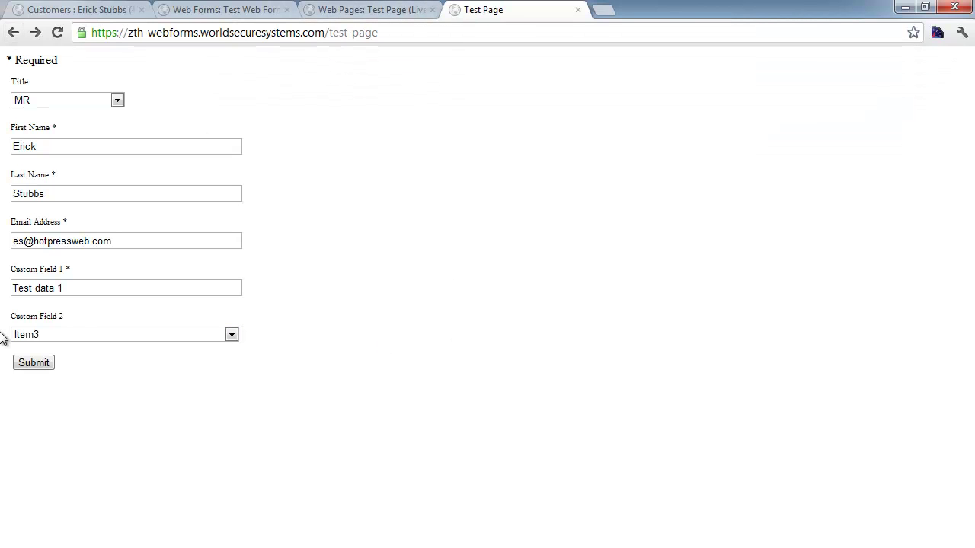
left_click(87, 289)
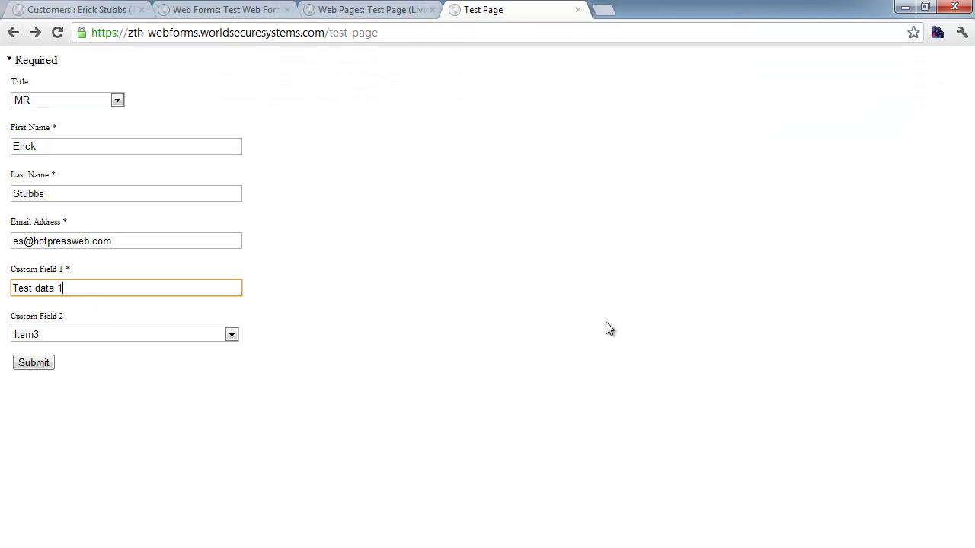
key("BackSpace")
type("2")
left_click(32, 363)
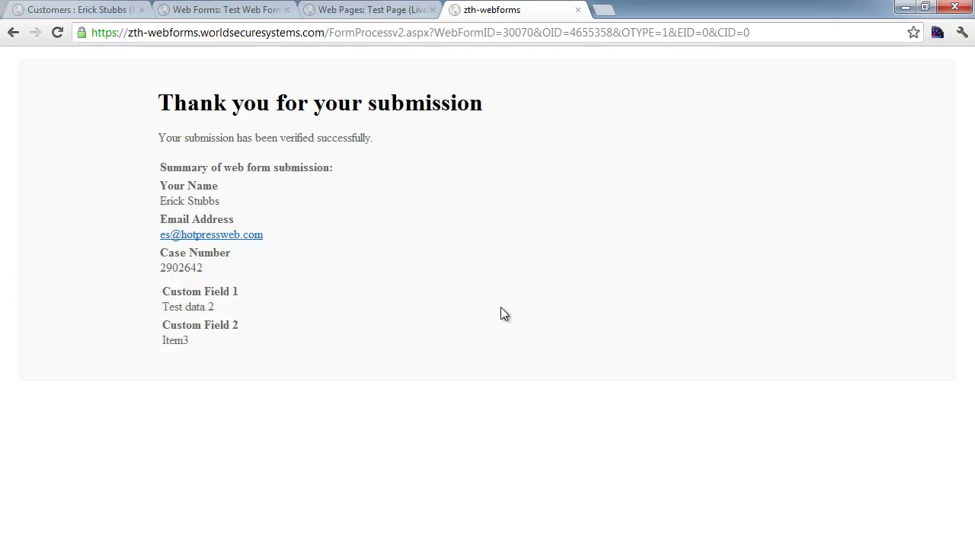
Step: Reopen the customer from CRM Customers to confirm Custom Field 1 now reads 'Test data 2'
left_click(81, 9)
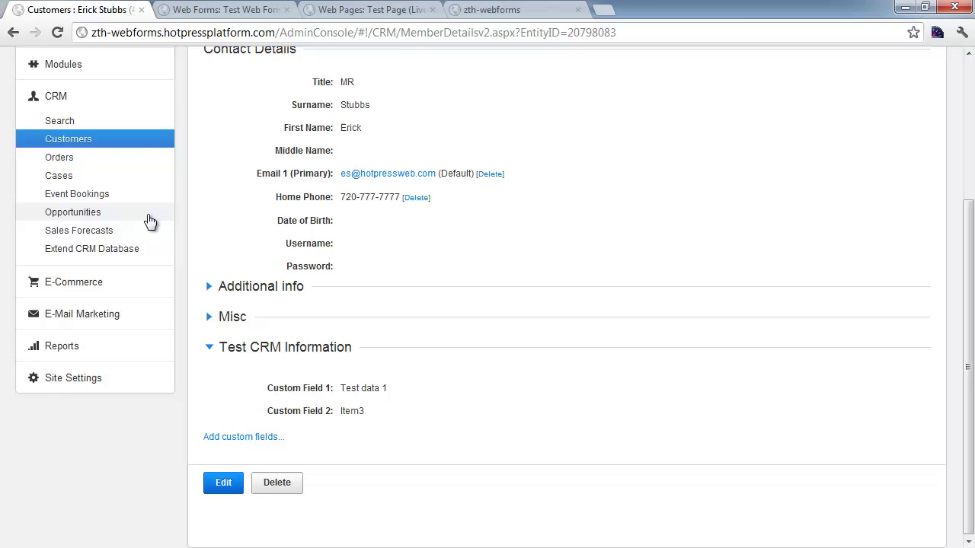
left_click(49, 141)
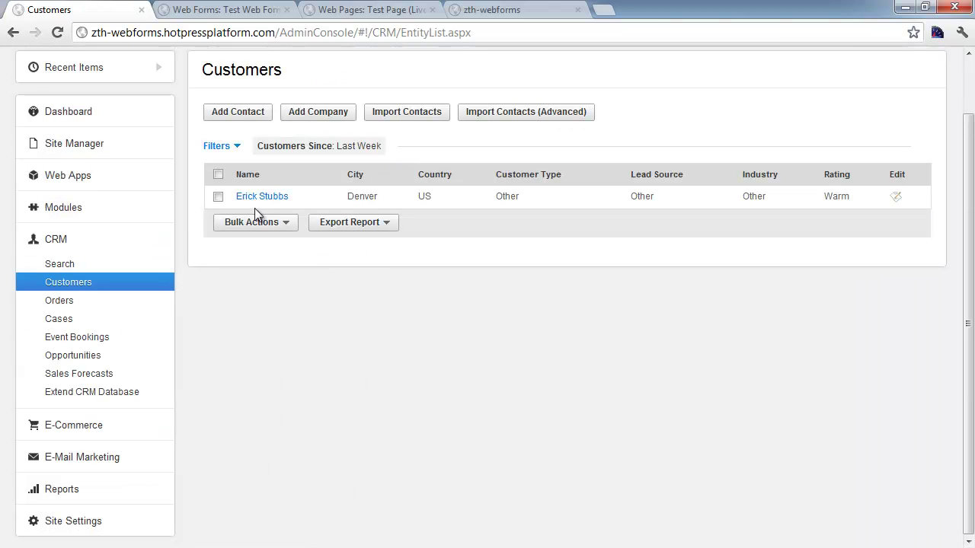
left_click(262, 196)
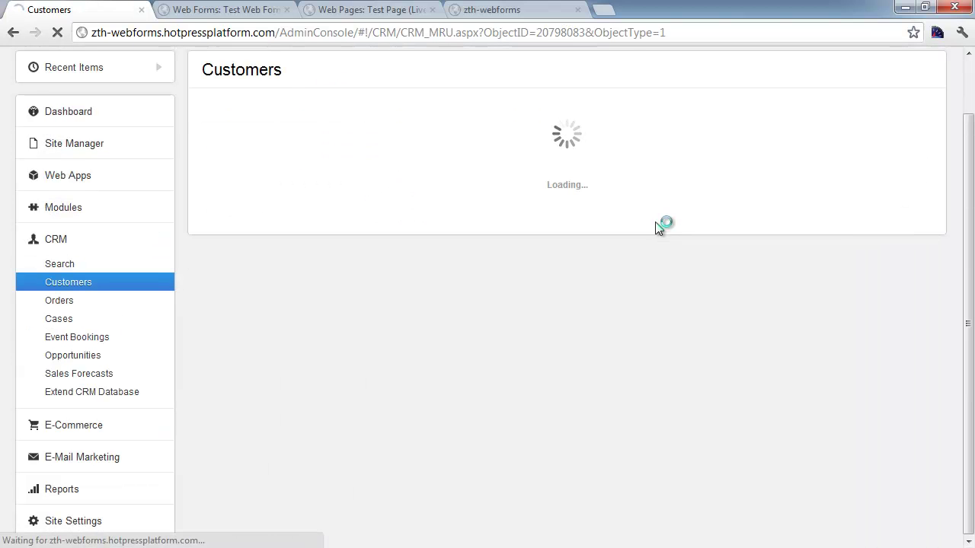
scroll(655, 223, "down", 3)
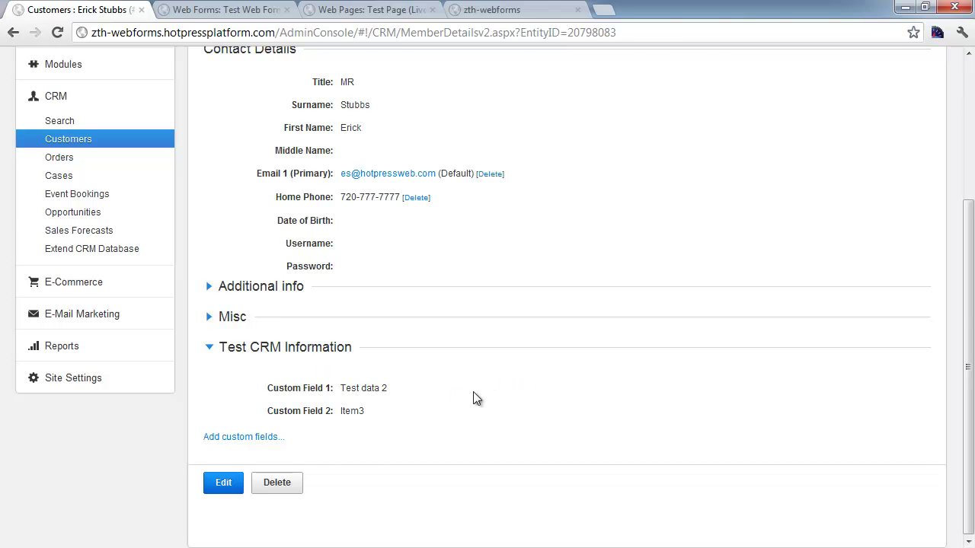
scroll(473, 397, "up", 3)
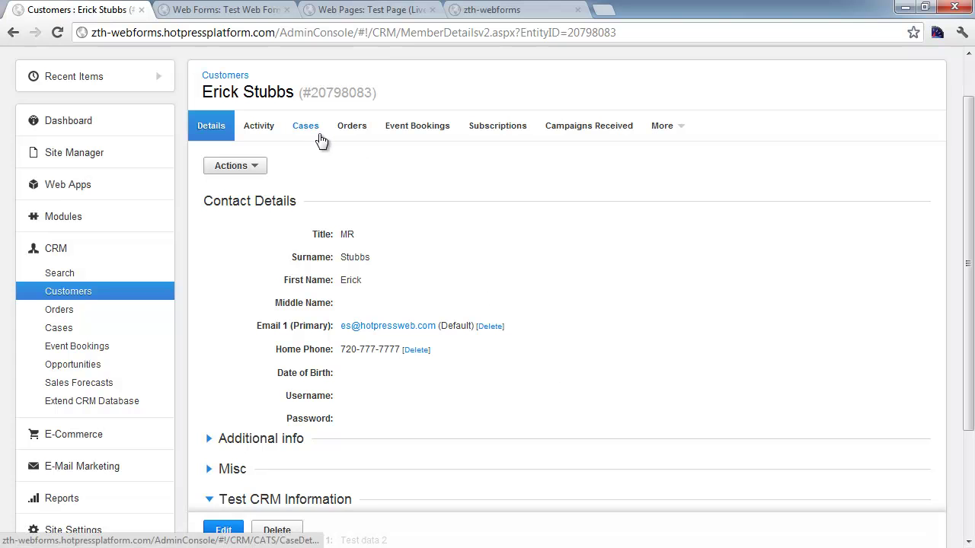
Step: Open the customer's newest Test Web Form case from the Cases tab, then return to the filled-in test form
left_click(306, 127)
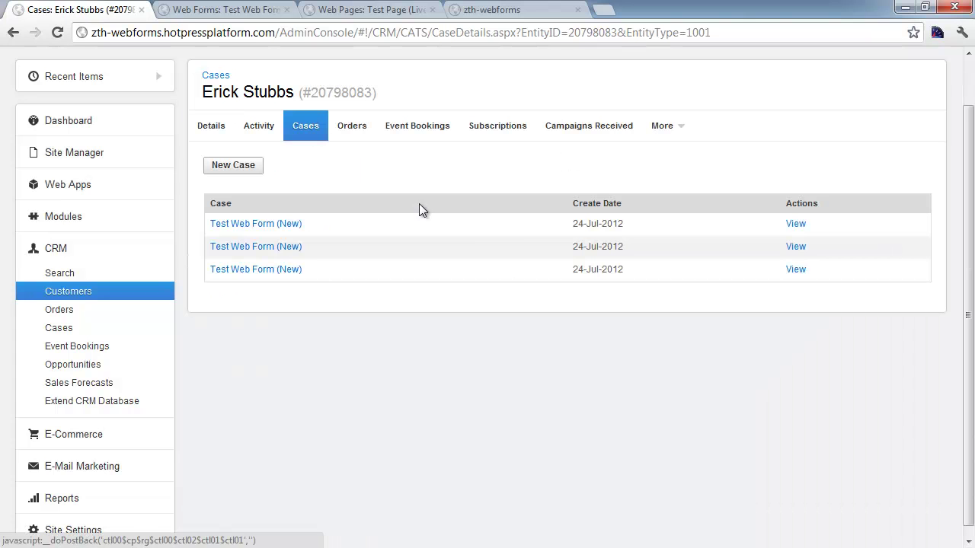
left_click(274, 224)
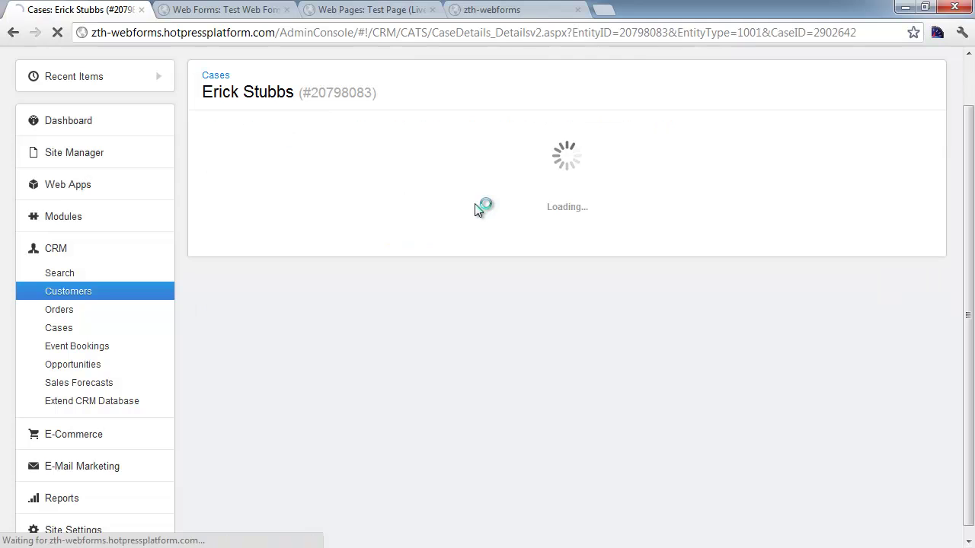
scroll(474, 204, "down", 3)
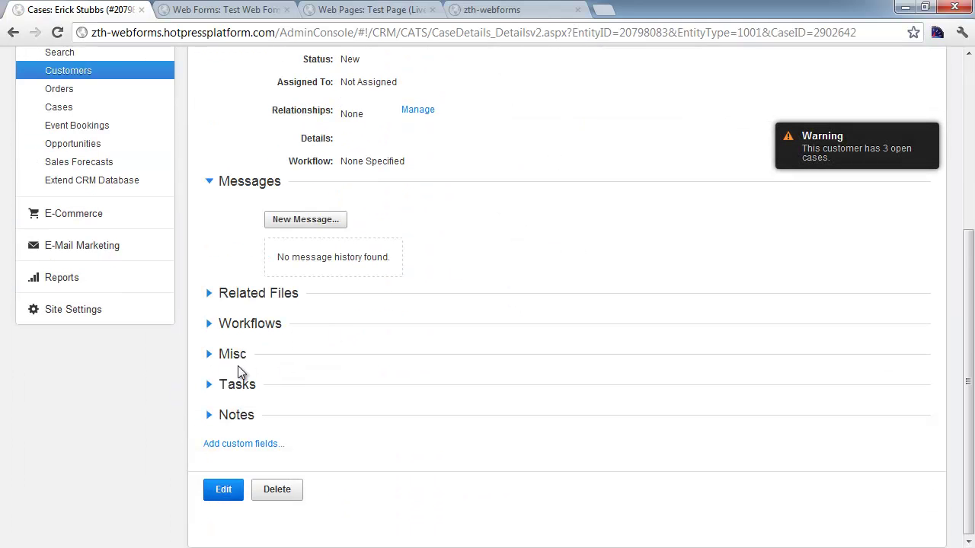
scroll(399, 351, "up", 1)
scroll(457, 372, "down", 1)
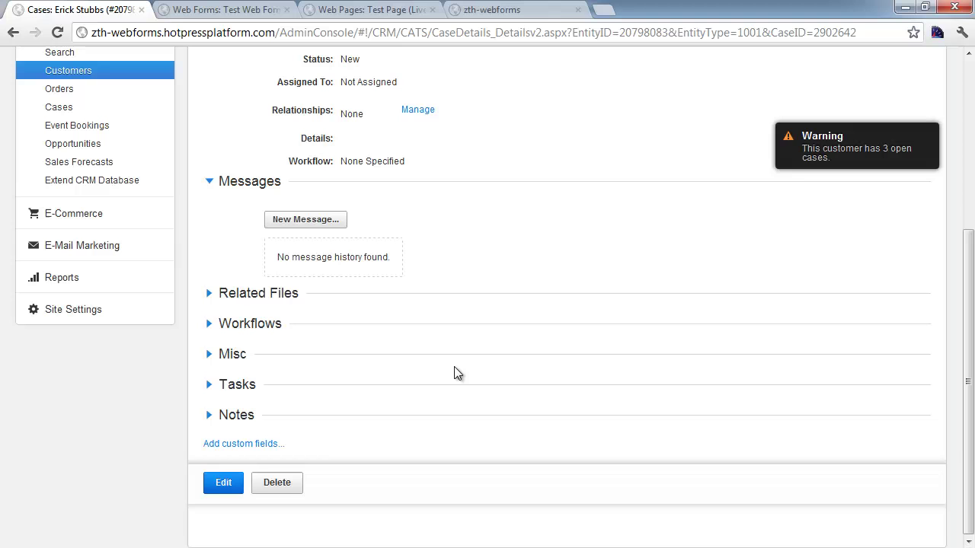
left_click(545, 10)
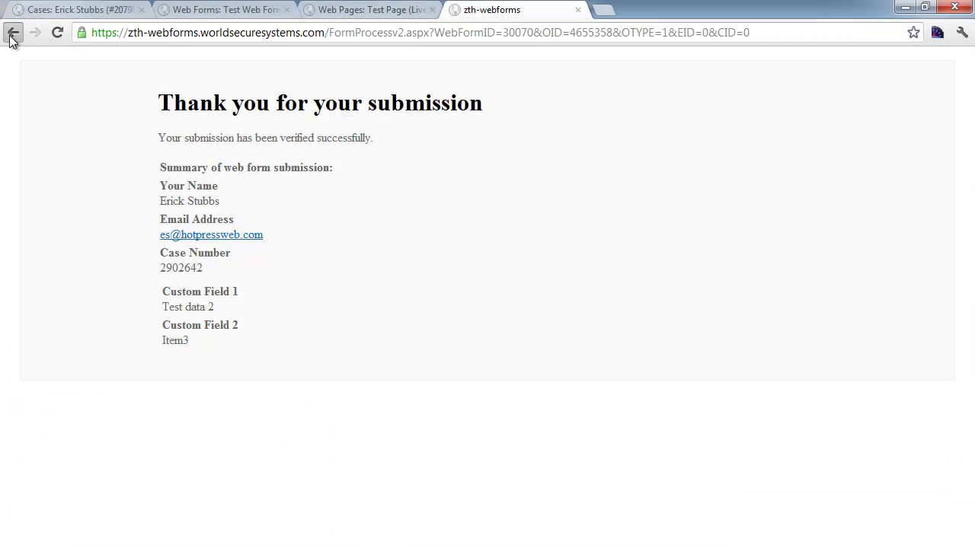
left_click(13, 32)
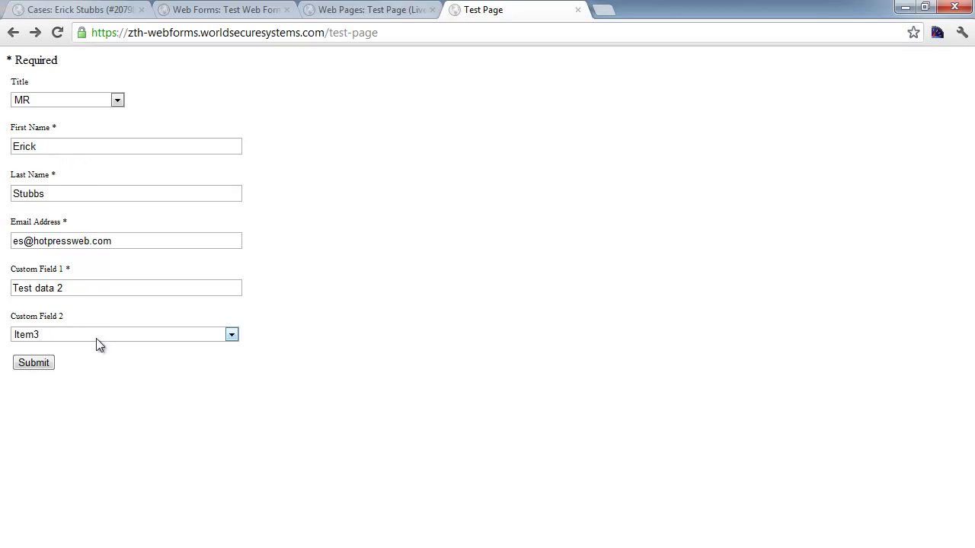
Step: Switch between the CRM case details and the Test Web Form and Test Page editors
left_click(92, 7)
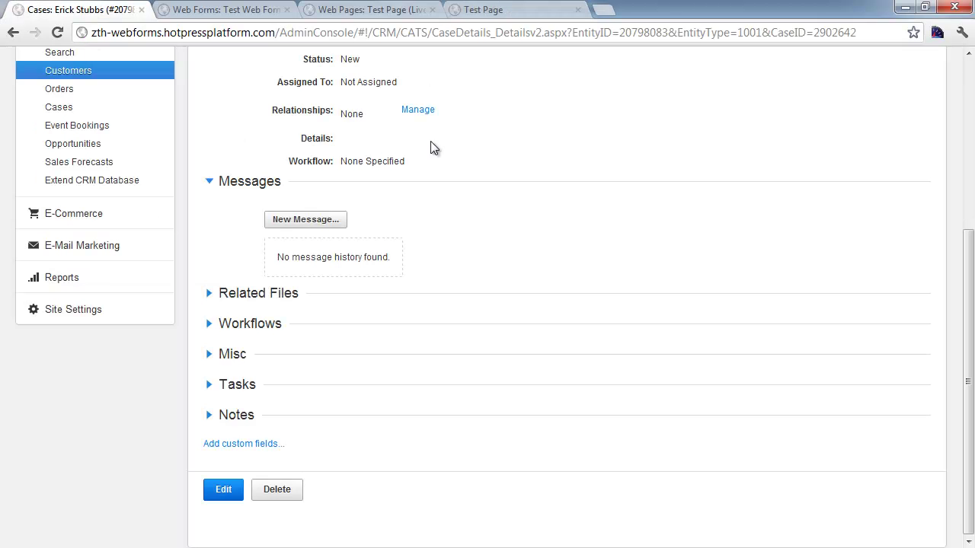
scroll(523, 190, "up", 1)
scroll(522, 190, "up", 1)
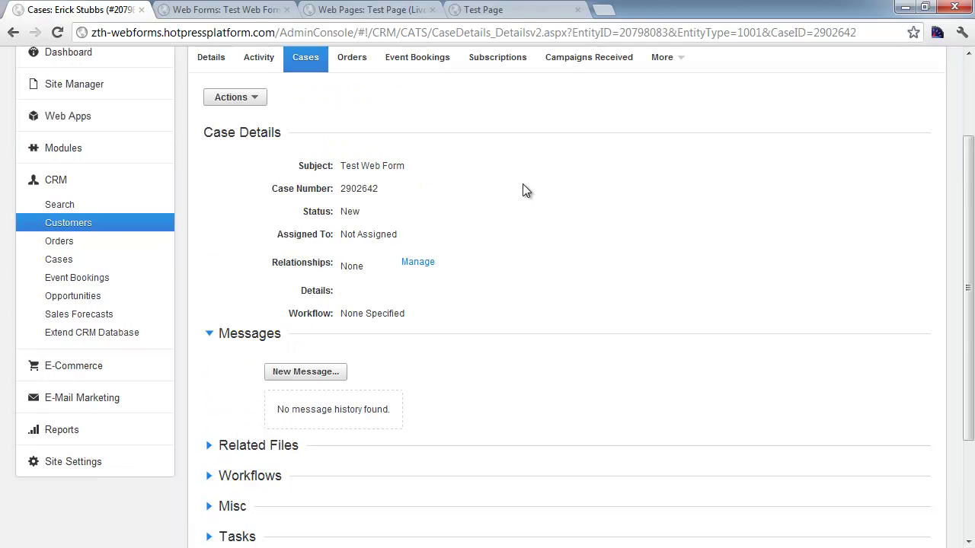
left_click(199, 8)
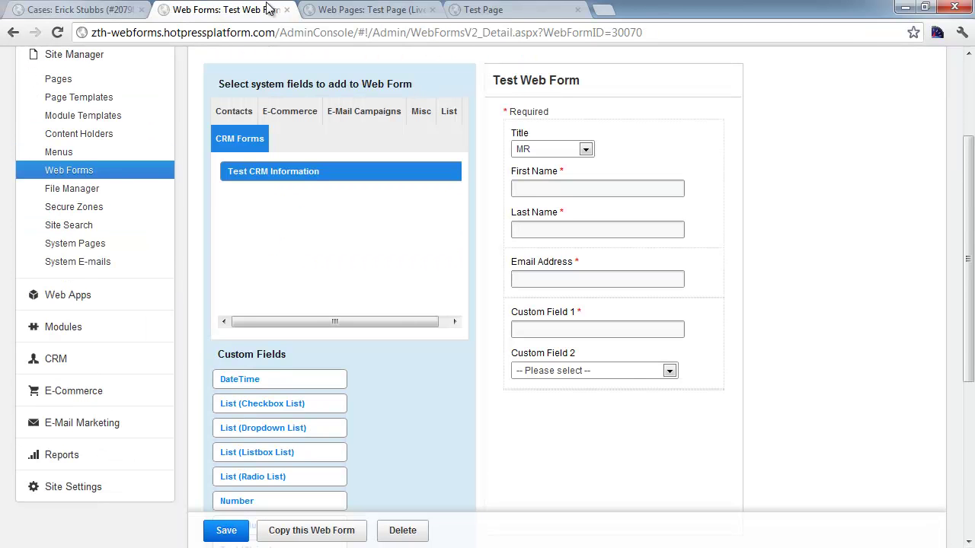
left_click(308, 10)
left_click(215, 9)
left_click(100, 8)
scroll(541, 227, "down", 2)
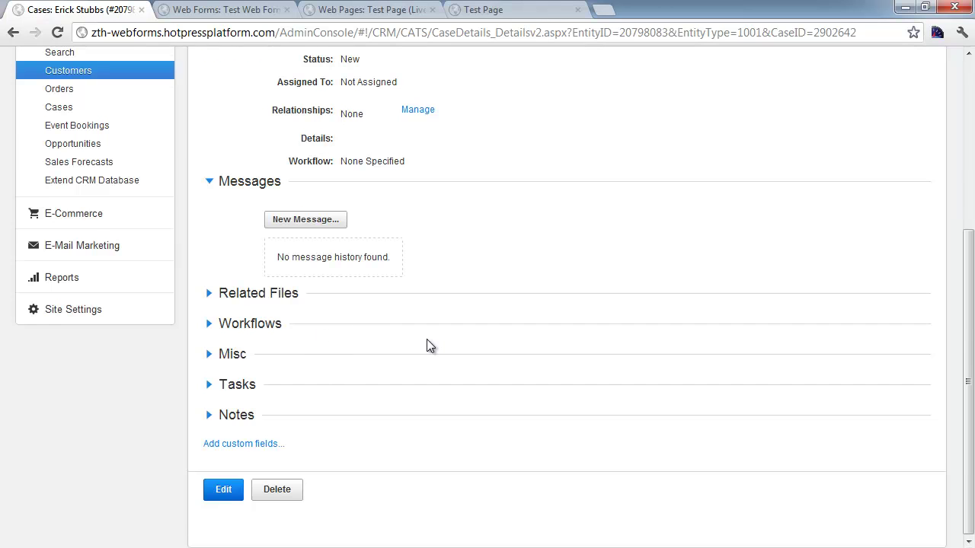
scroll(427, 339, "up", 1)
left_click(217, 9)
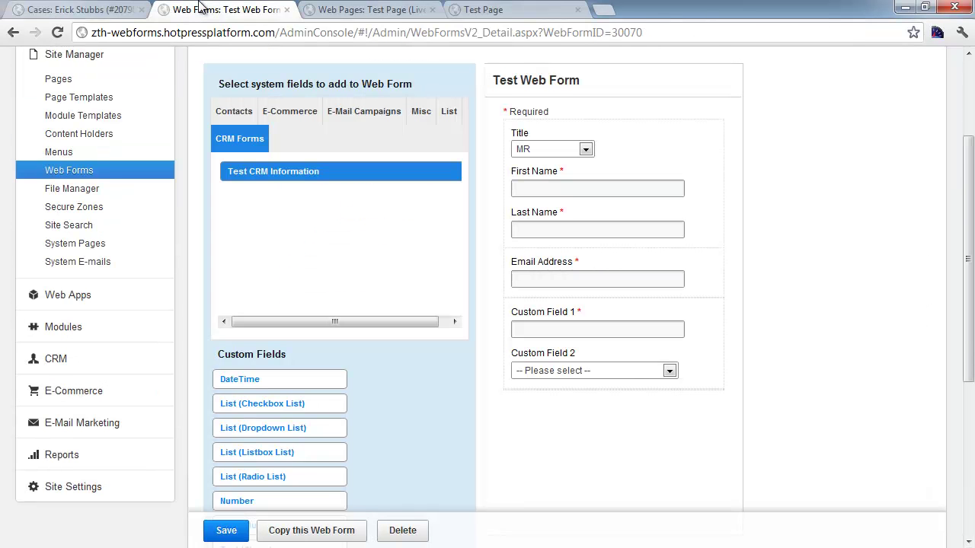
left_click(84, 10)
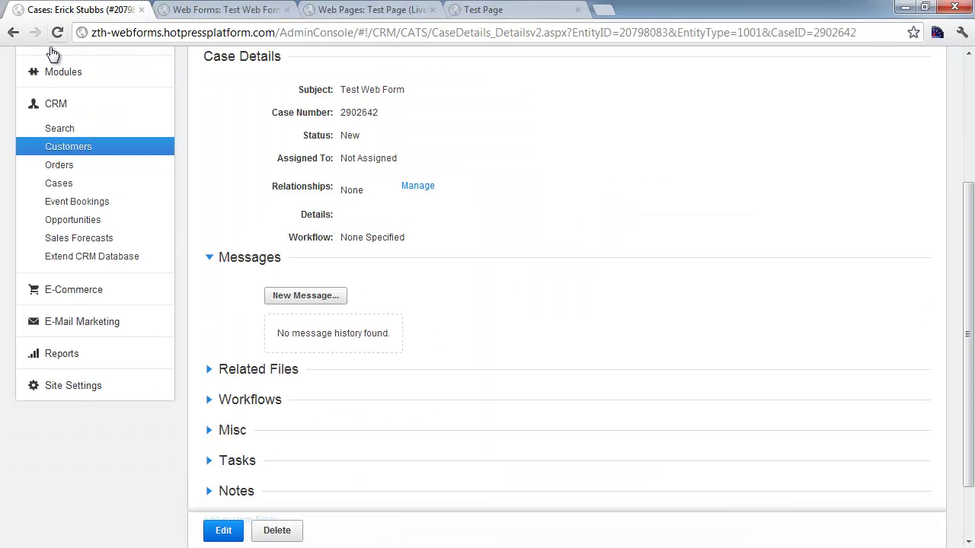
Step: Go back through the cases list to the customer's details to check Custom Field 1 'Test data 2' and Custom Field 2 'Item3'
left_click(12, 32)
left_click(14, 35)
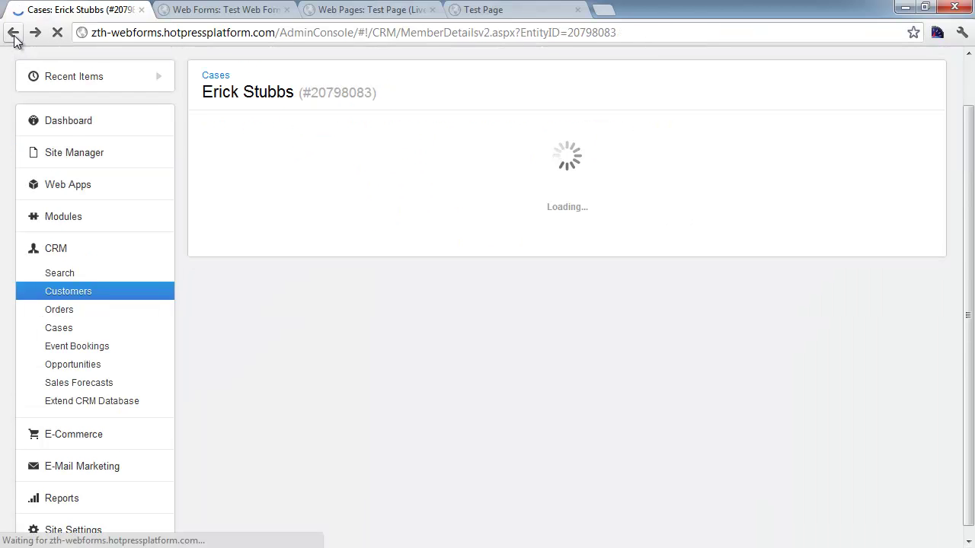
scroll(737, 415, "down", 2)
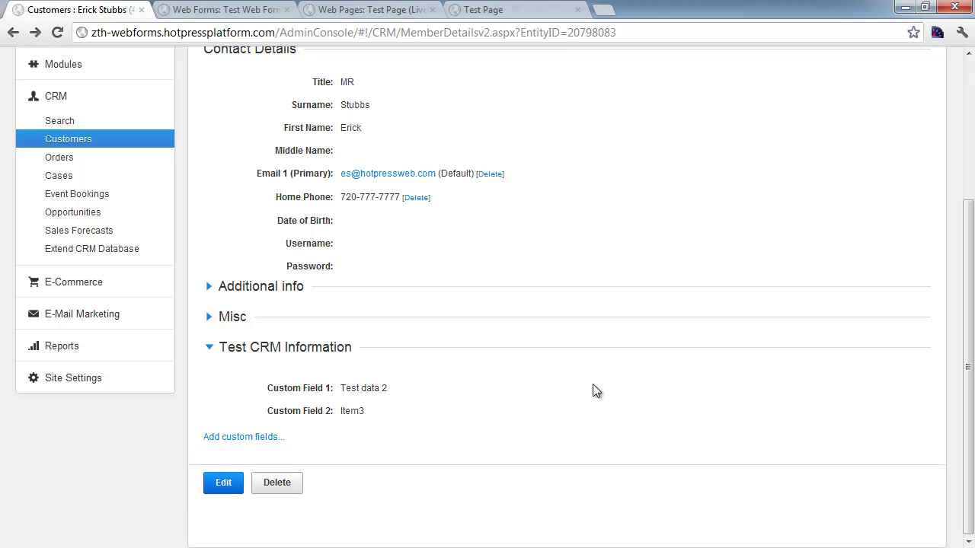